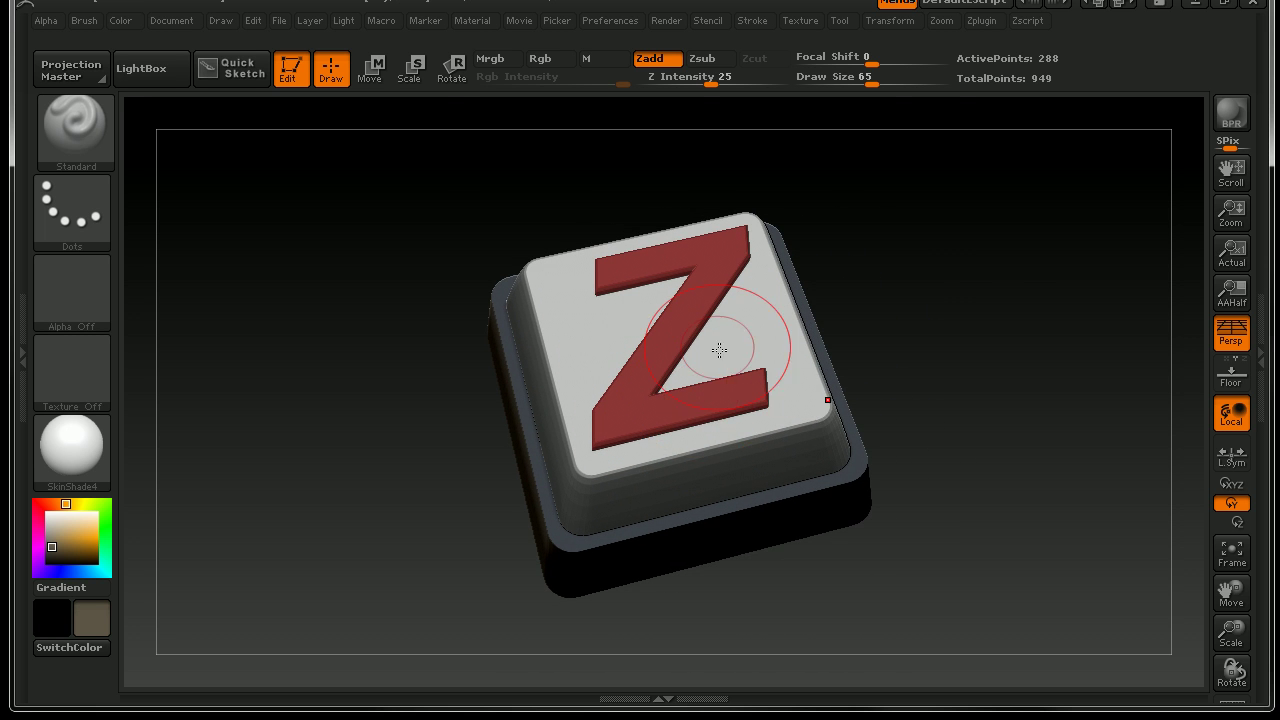
- Disable the ZSwitcher plugin and enable it again
key("ctrl")
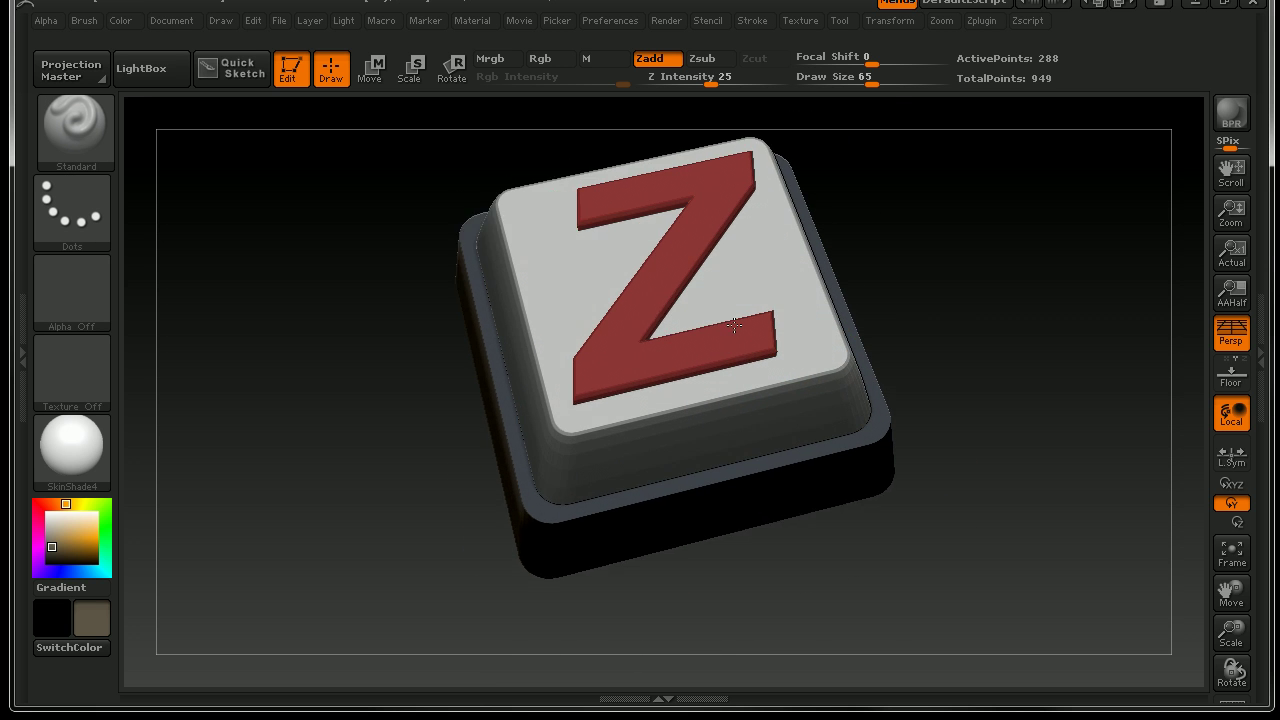
key("ctrl")
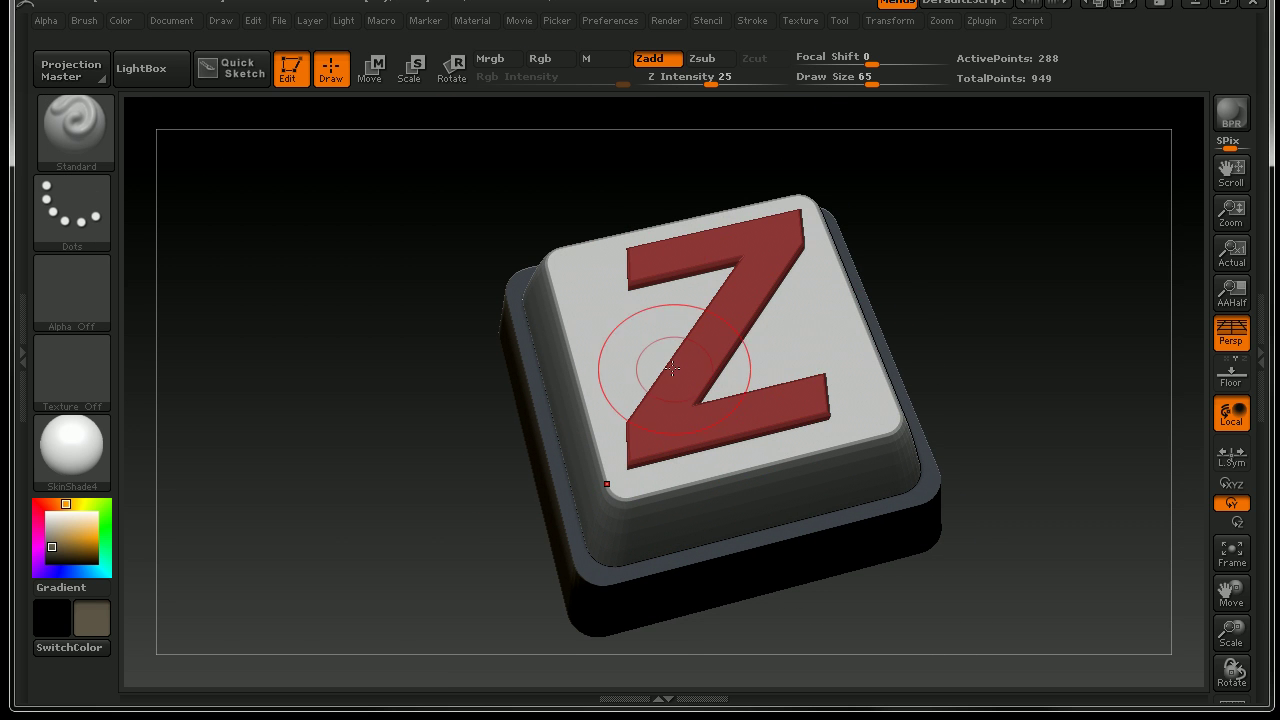
left_click(981, 21)
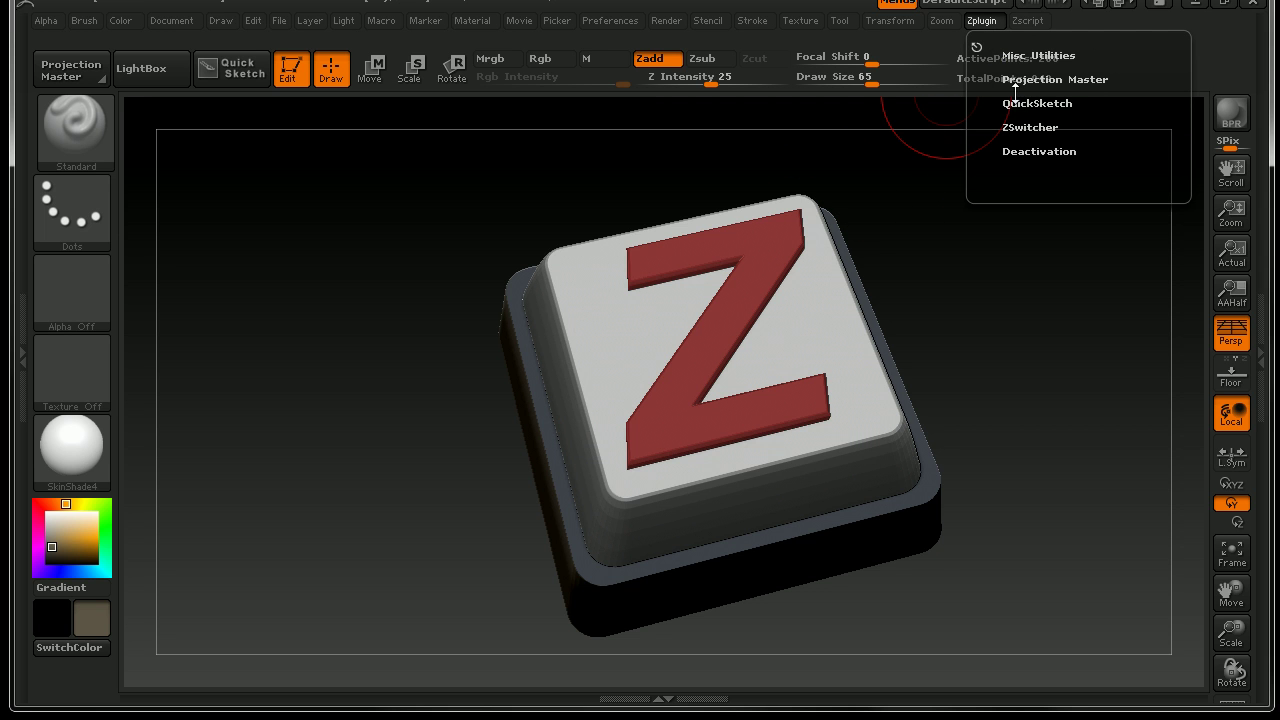
left_click(1042, 127)
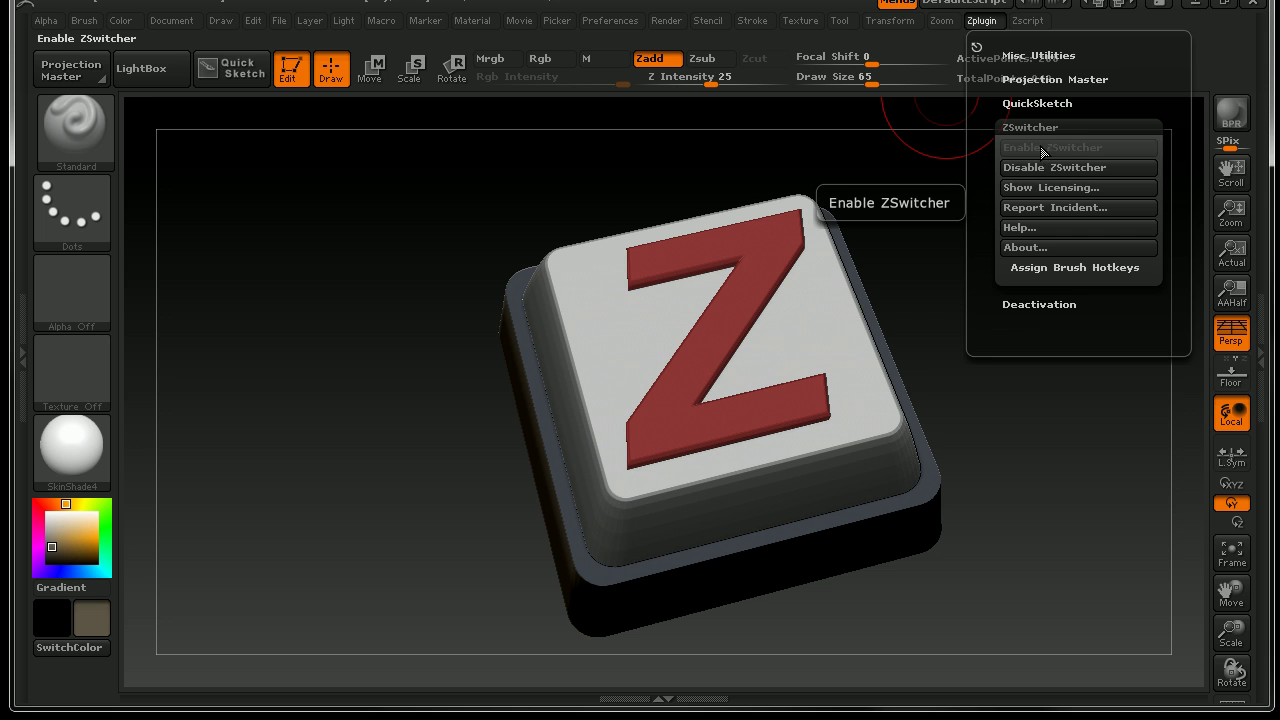
left_click(1047, 165)
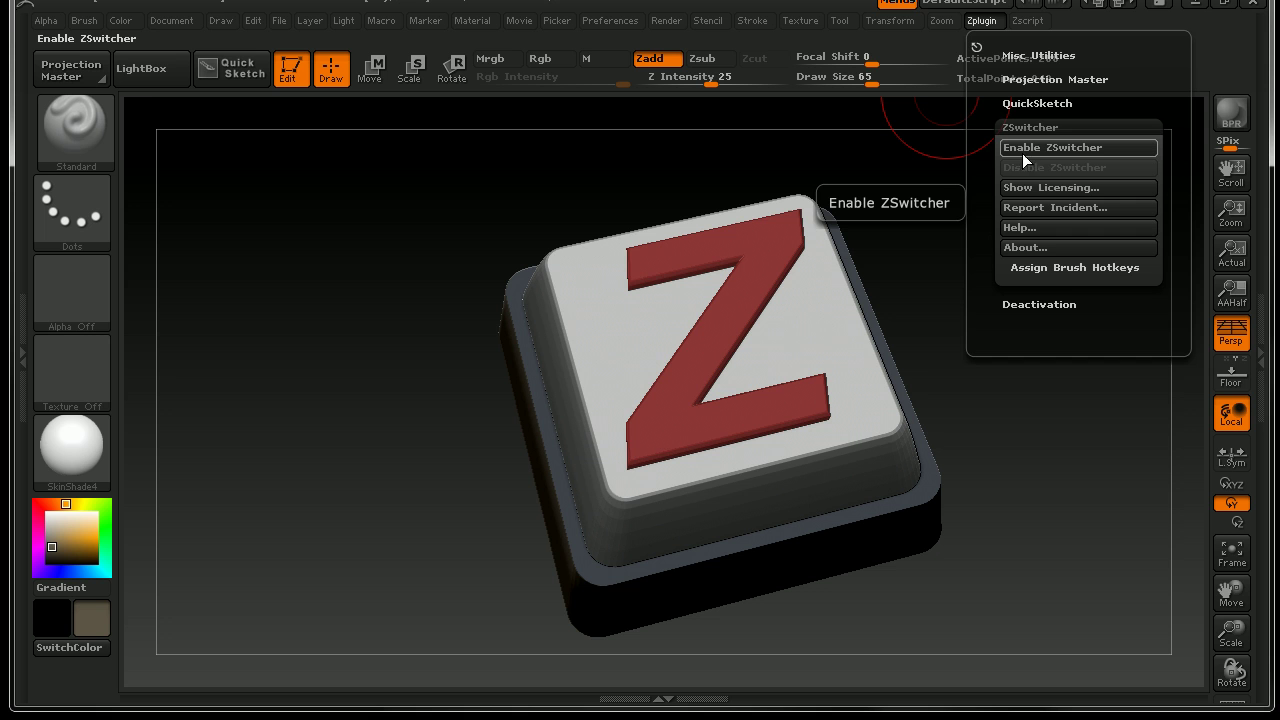
left_click(1040, 148)
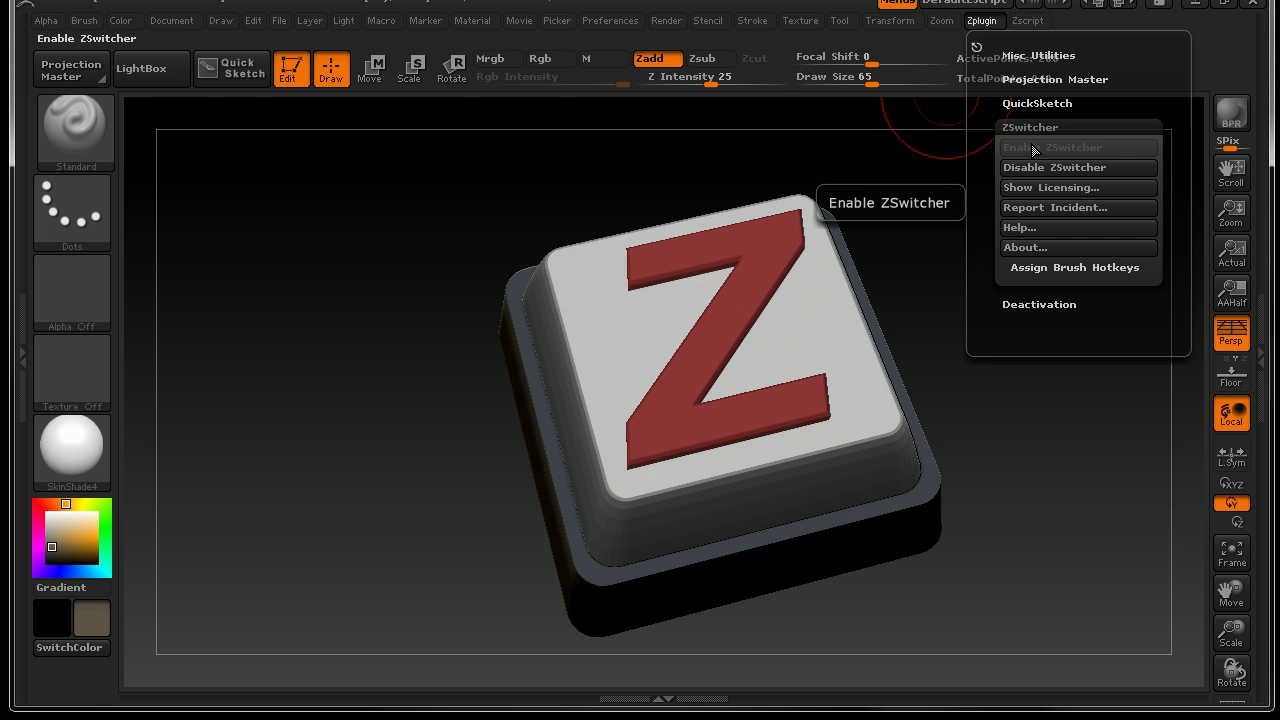
left_click(1038, 167)
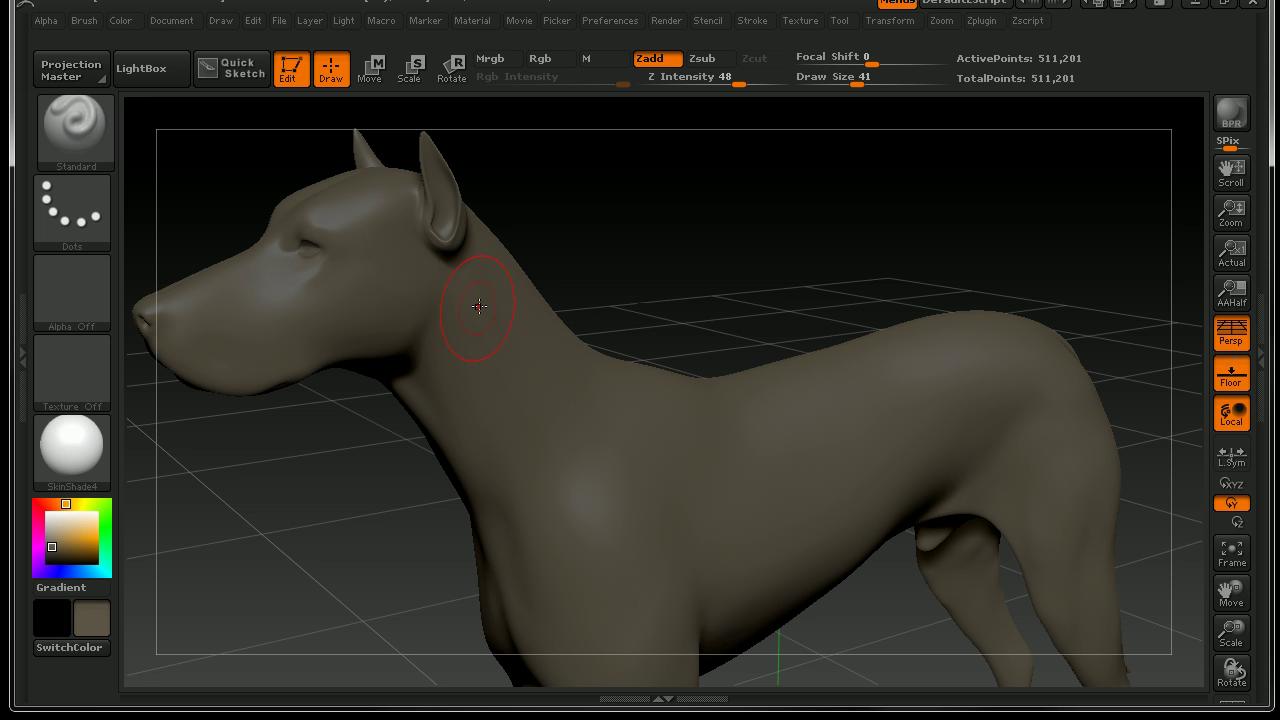
- Carve a long groove from the dog's neck along its flank and a shorter groove across the shoulder with the Standard brush
mouse_move(480, 315)
left_mouse_down()
mouse_move(545, 410)
mouse_move(945, 420)
left_mouse_up()
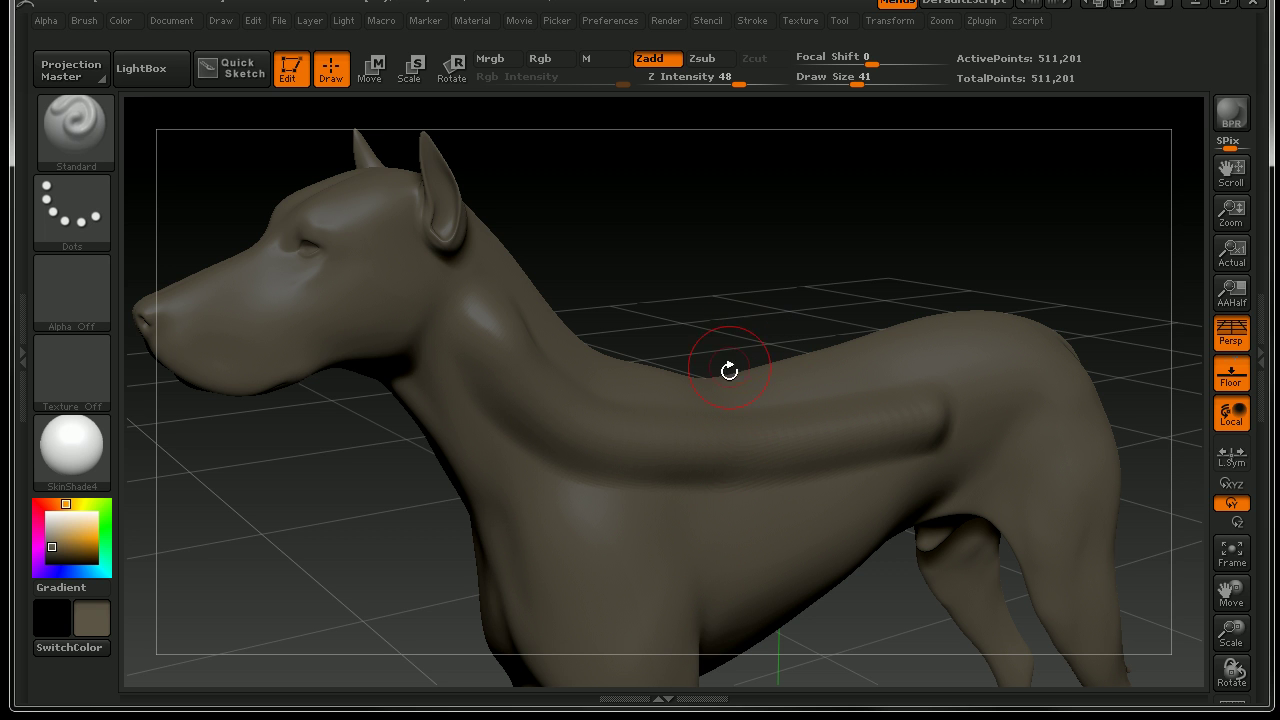
key("ctrl+z")
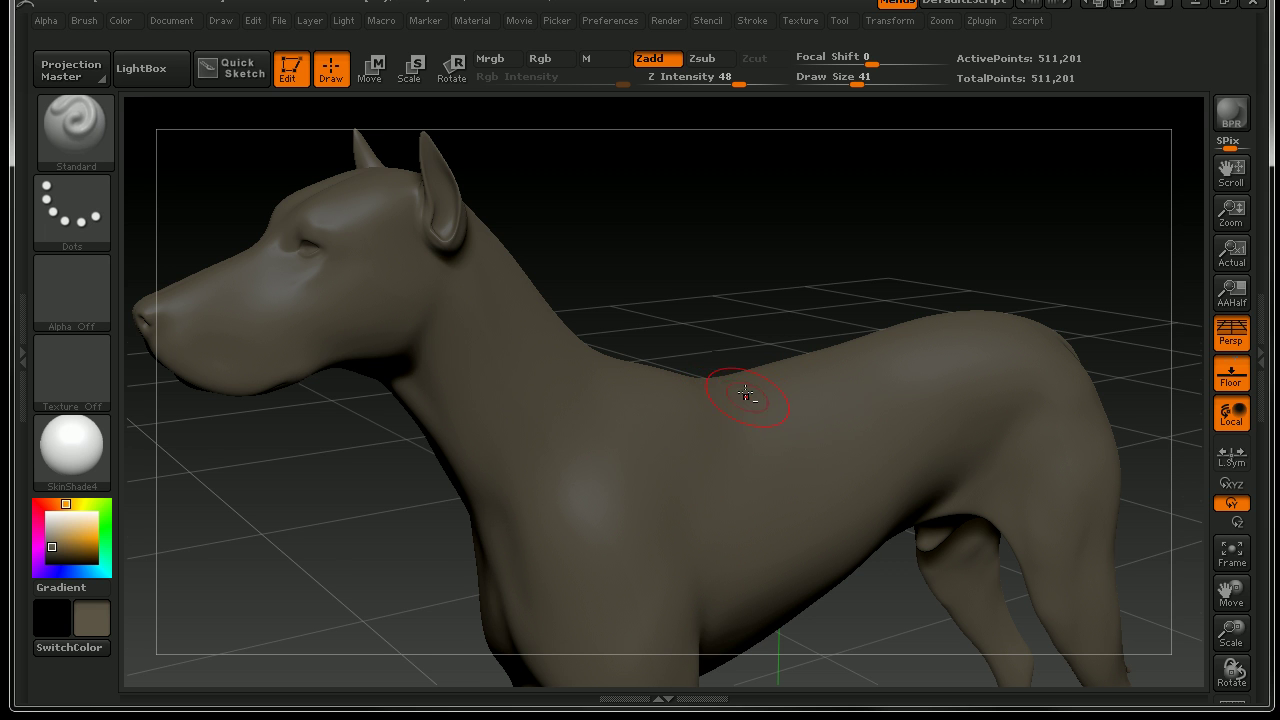
mouse_move(749, 397)
right_mouse_down("alt")
mouse_move(802, 305)
mouse_move(826, 383)
right_mouse_up("alt")
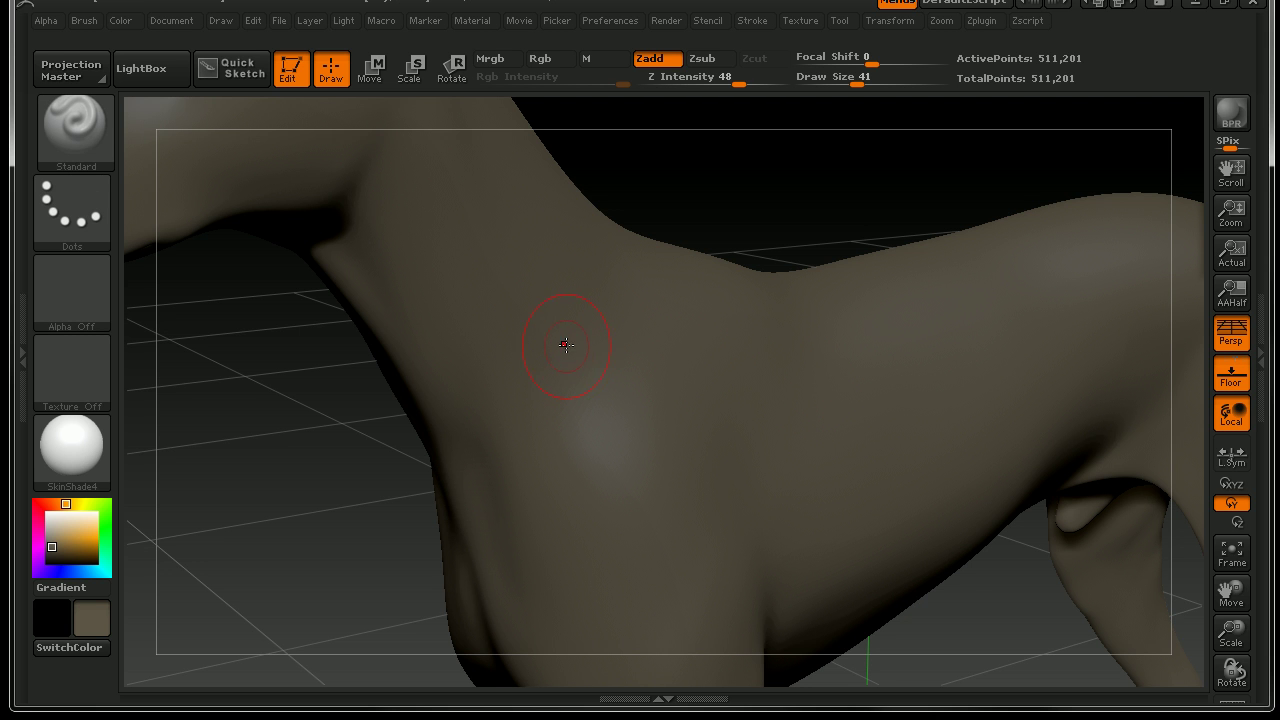
right_click_drag(629, 376, 646, 406)
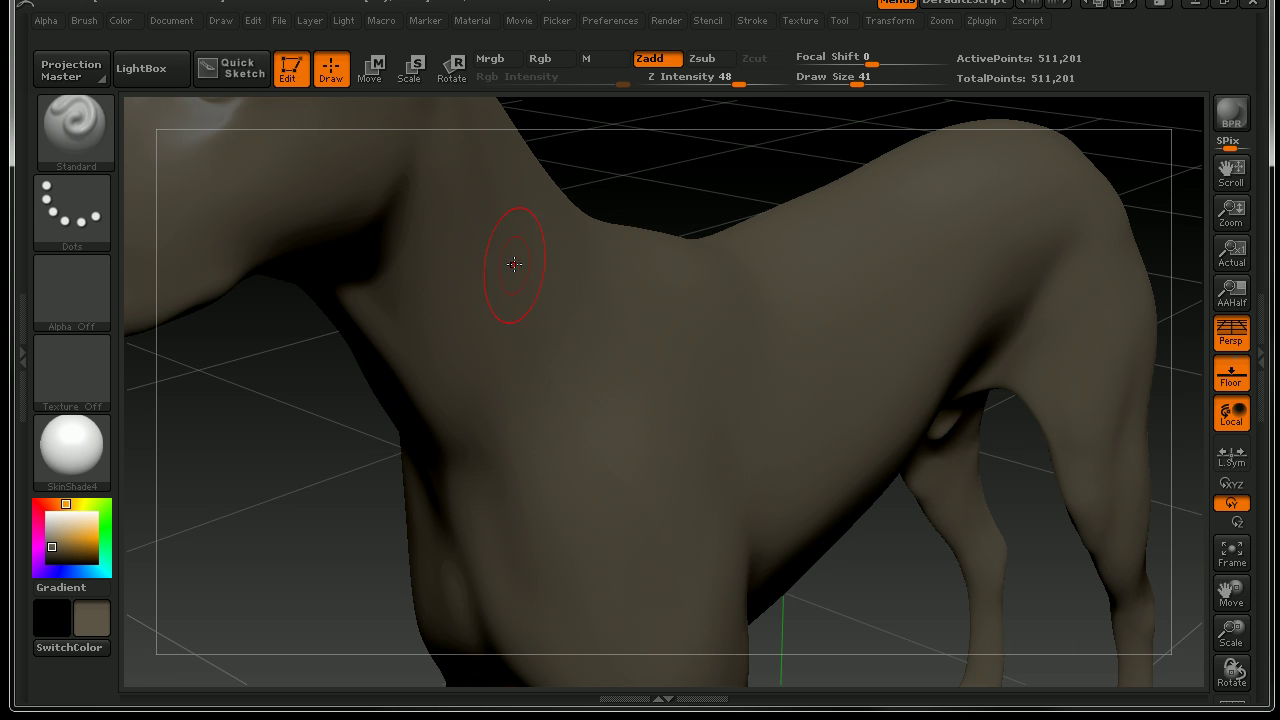
mouse_move(499, 244)
left_mouse_down()
mouse_move(615, 350)
mouse_move(890, 295)
mouse_move(995, 245)
left_mouse_up()
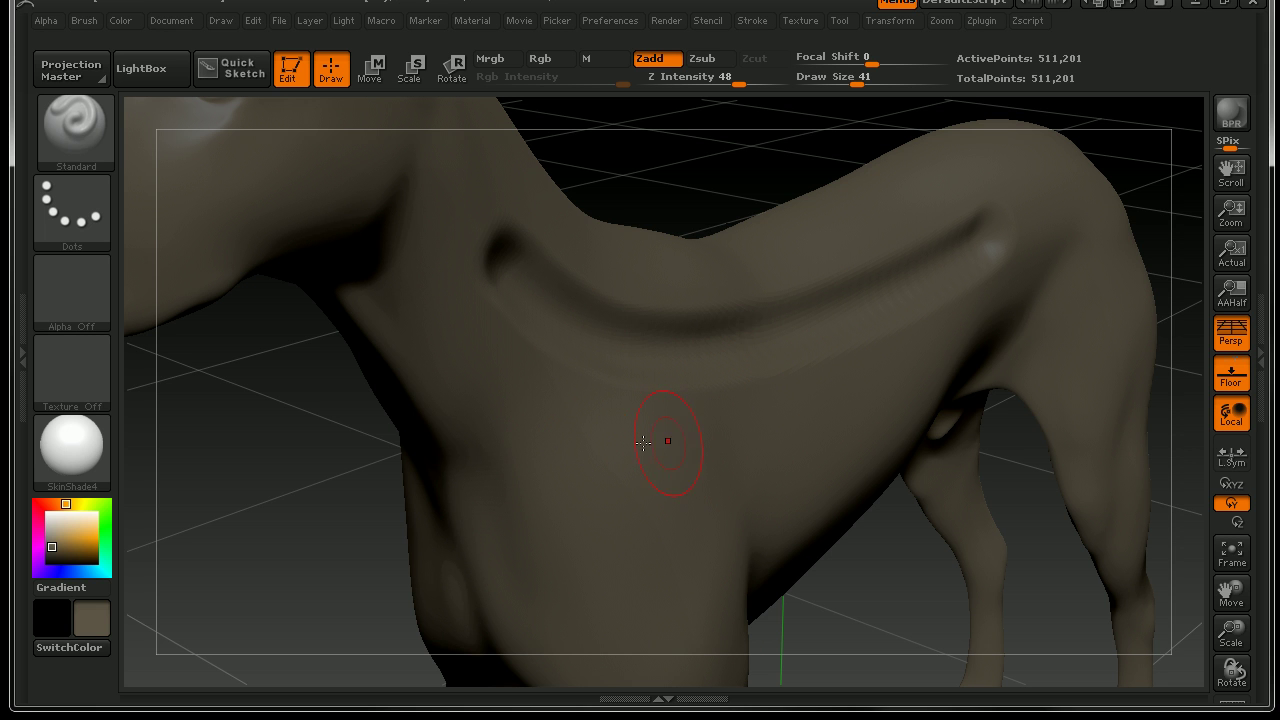
left_click_drag(491, 400, 660, 515)
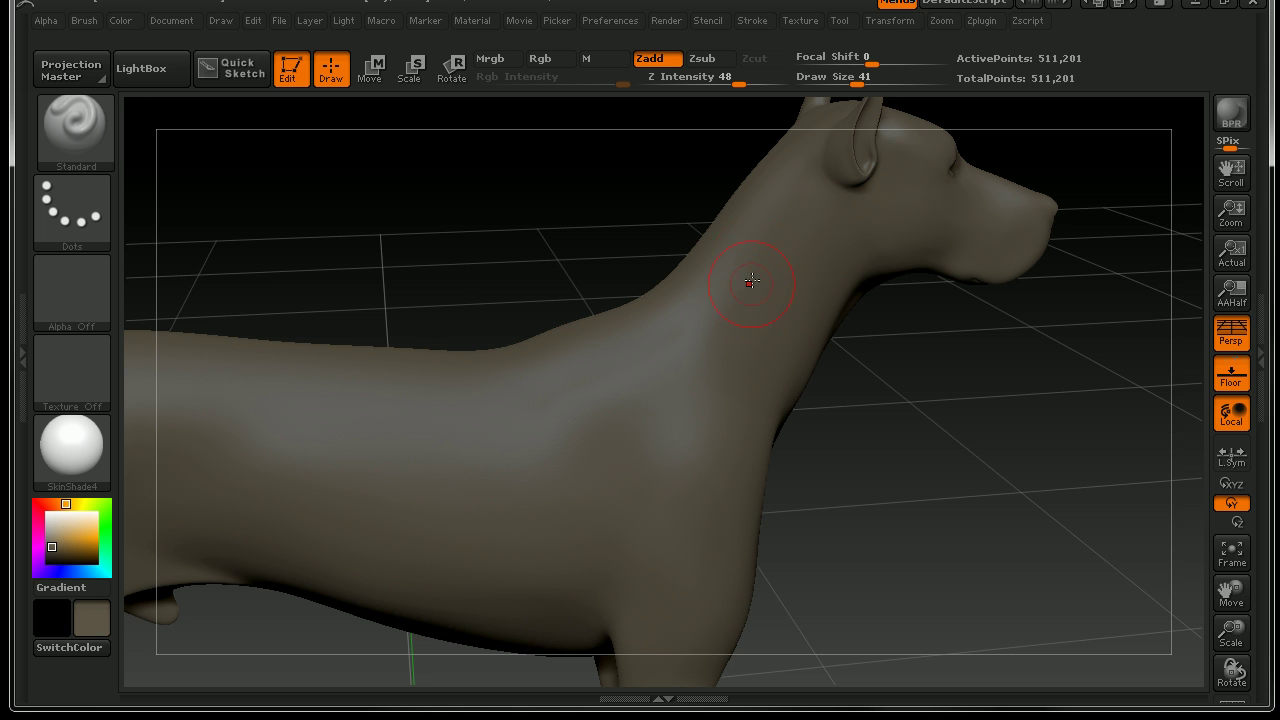
- Paint a mask over the dog's neck and shoulder on the other side, and erase a band through its middle
mouse_move(766, 251)
left_mouse_down("ctrl")
mouse_move(610, 370)
mouse_move(794, 260)
mouse_move(779, 304)
mouse_move(634, 430)
mouse_move(700, 446)
mouse_move(684, 520)
mouse_move(643, 554)
left_mouse_up("ctrl")
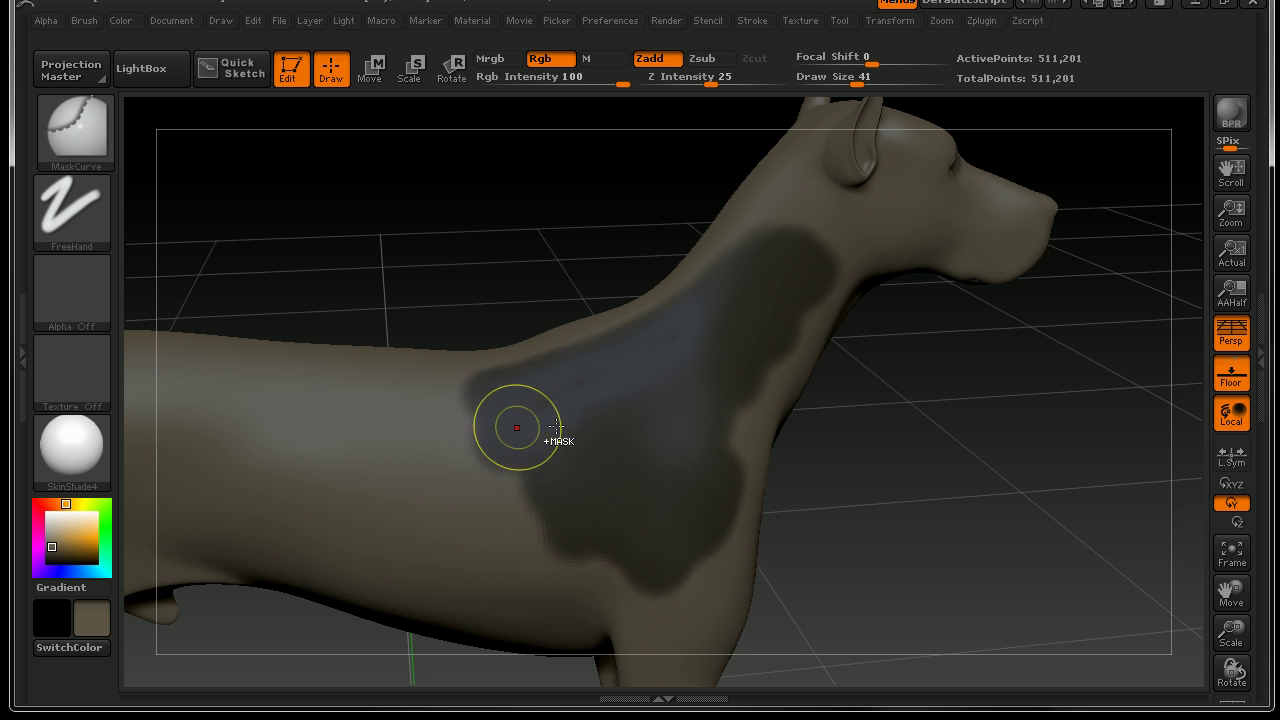
key("ctrl")
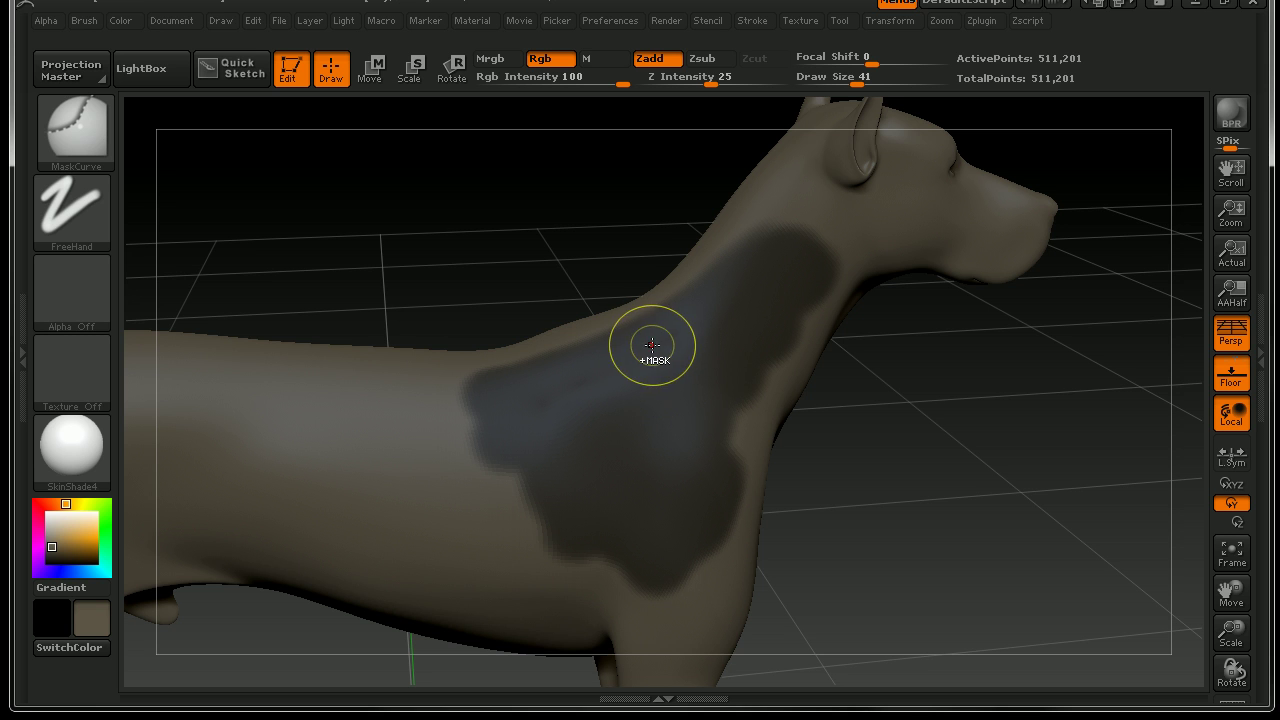
key("alt")
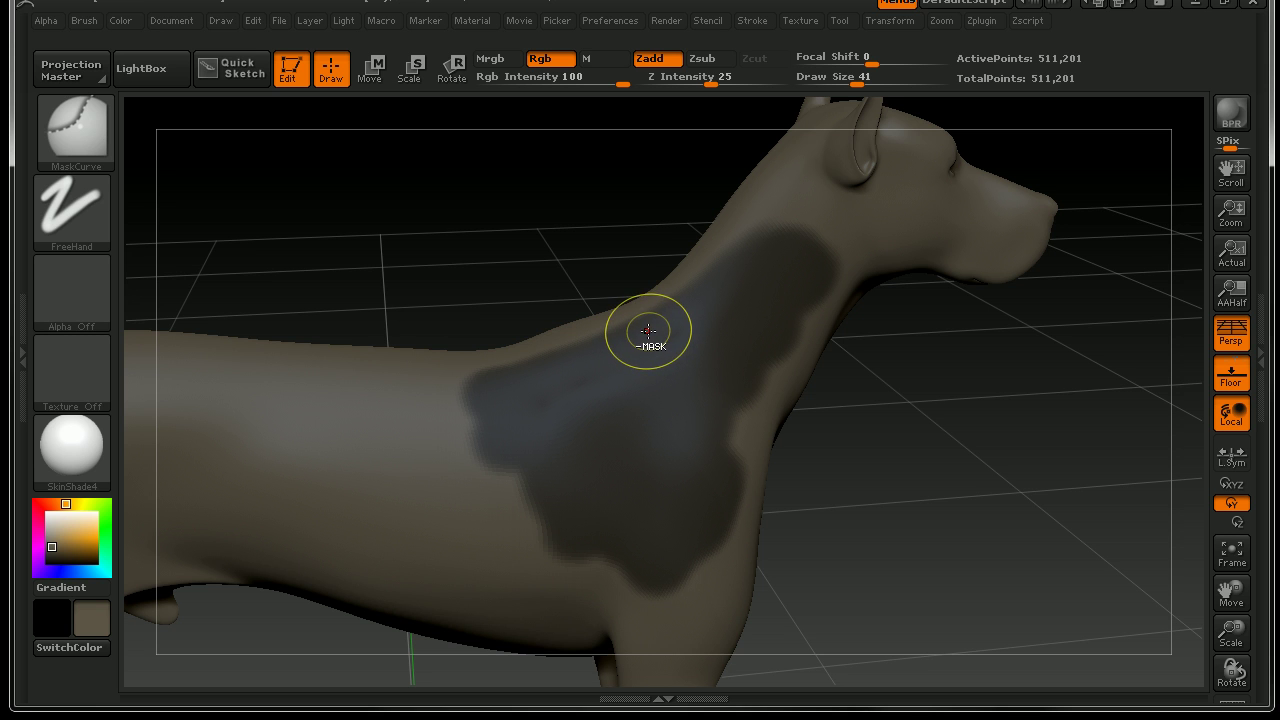
mouse_move(641, 327)
left_mouse_down("ctrl+alt")
mouse_move(648, 530)
mouse_move(700, 310)
mouse_move(715, 500)
mouse_move(644, 519)
mouse_move(748, 484)
mouse_move(694, 514)
mouse_move(710, 500)
left_mouse_up("ctrl+alt")
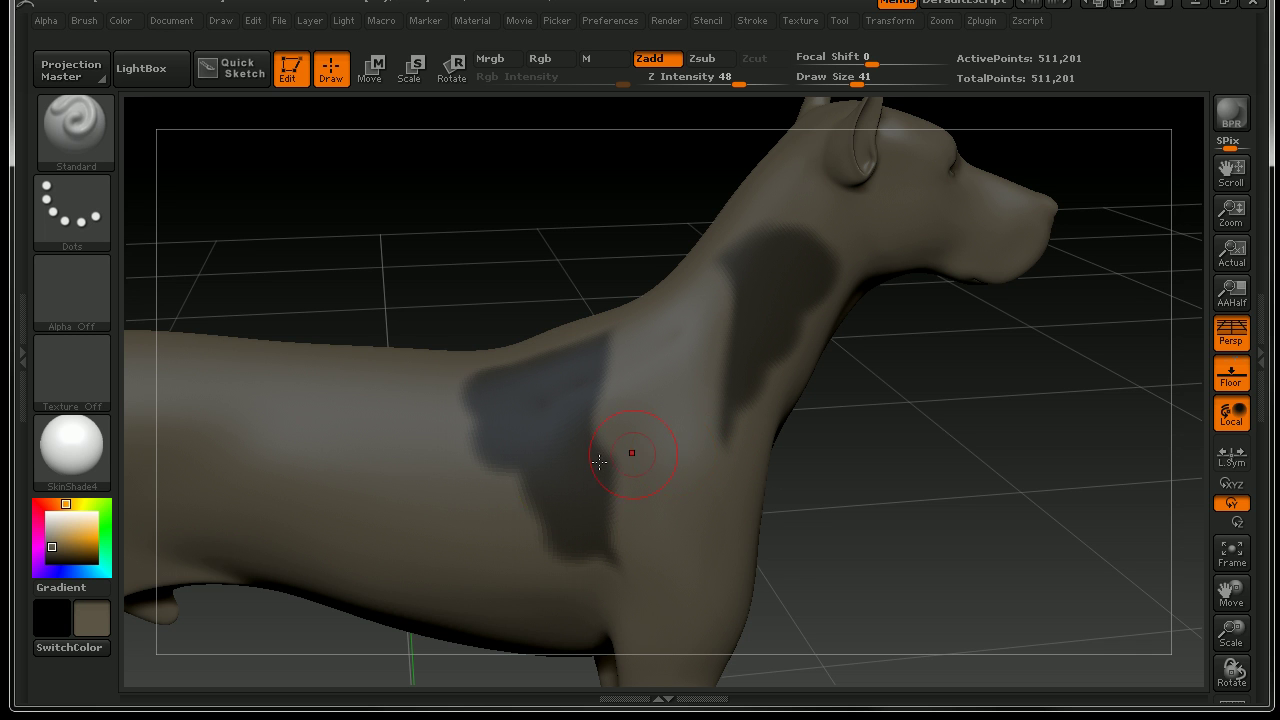
- Sculpt a looped ridge on the dog's ribs behind the shoulder and paint a mask around it
mouse_move(420, 440)
left_mouse_down("alt")
mouse_move(322, 502)
mouse_move(384, 532)
left_mouse_up("alt")
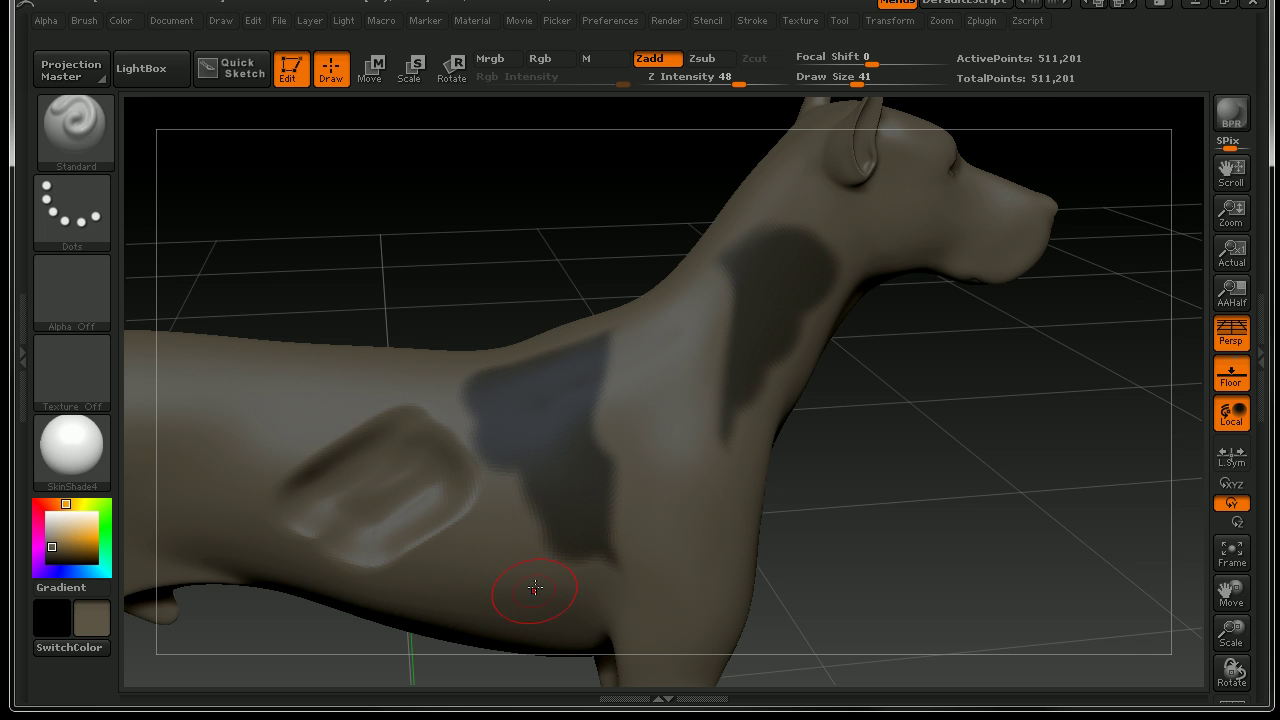
mouse_move(480, 500)
left_mouse_down("ctrl")
mouse_move(420, 520)
mouse_move(380, 496)
mouse_move(376, 458)
mouse_move(350, 500)
left_mouse_up("ctrl")
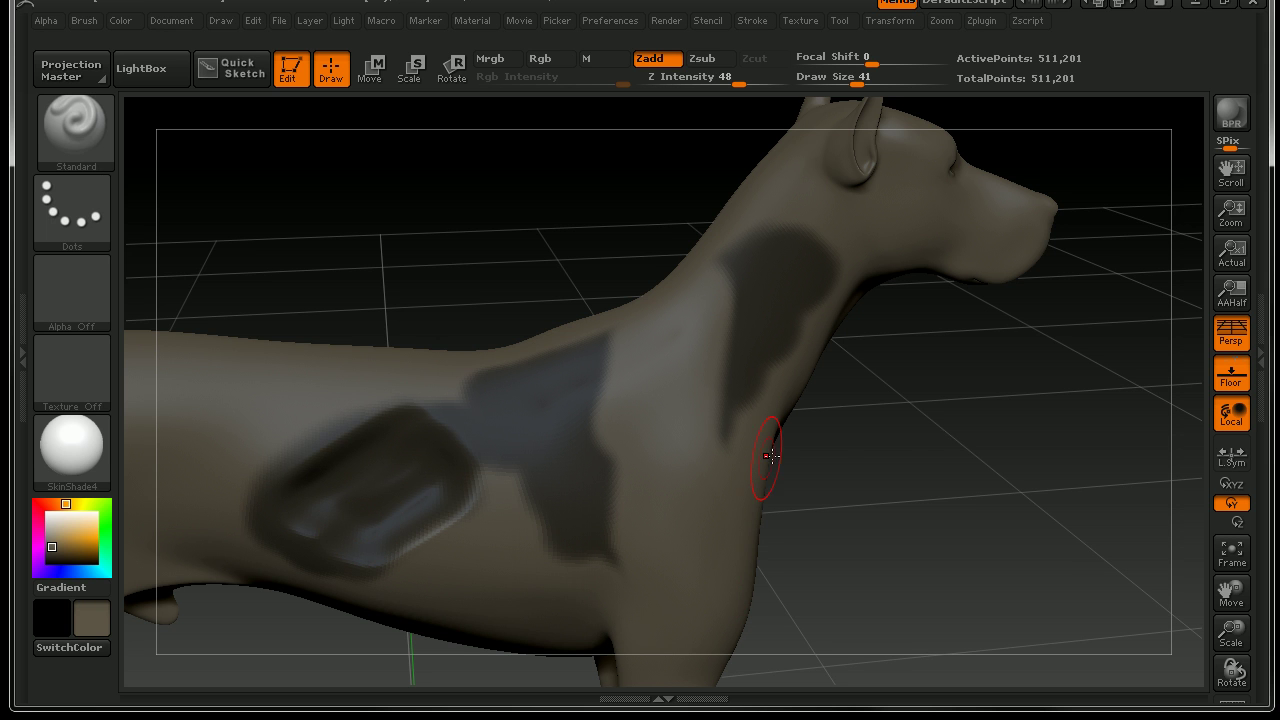
left_click_drag(966, 457, 795, 373)
mouse_move(795, 373)
right_mouse_down("ctrl")
mouse_move(626, 371)
mouse_move(788, 332)
right_mouse_up("ctrl")
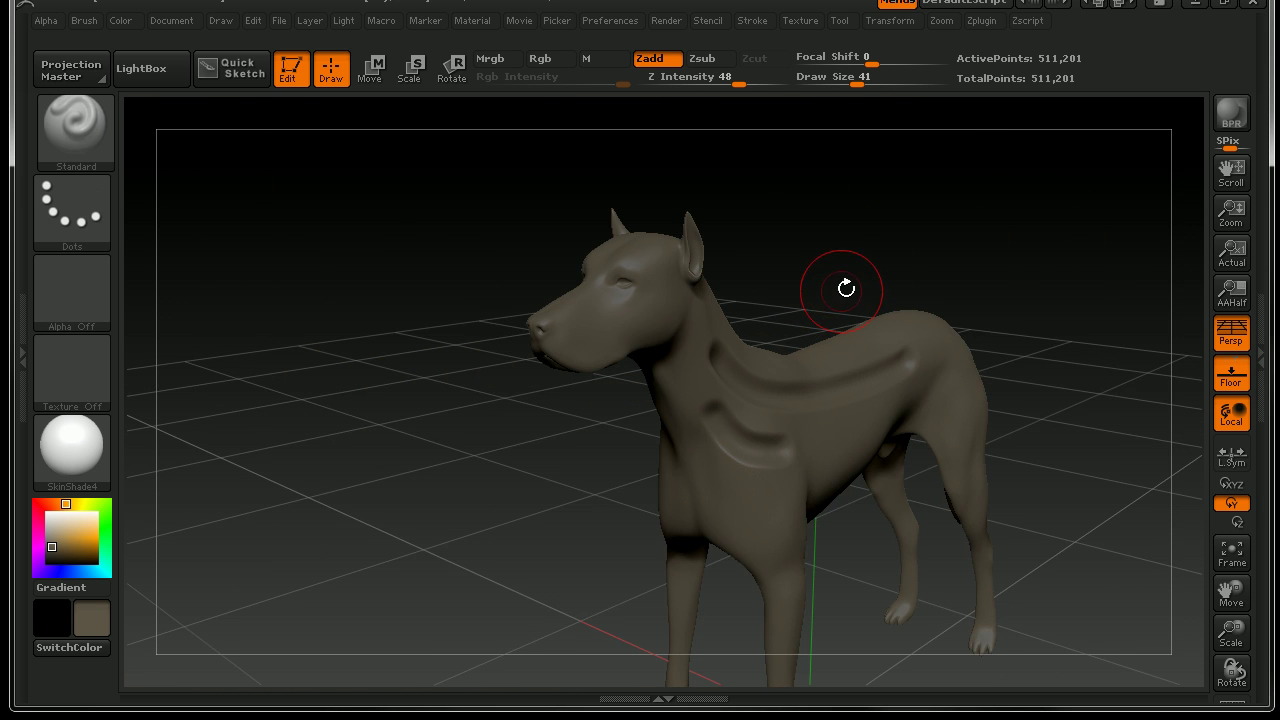
mouse_move(831, 262)
left_mouse_down("shift")
mouse_move(765, 264)
mouse_move(794, 317)
mouse_move(561, 375)
left_mouse_up("shift")
mouse_move(983, 463)
left_mouse_down()
mouse_move(874, 600)
mouse_move(743, 571)
mouse_move(786, 648)
mouse_move(680, 563)
mouse_move(714, 486)
left_mouse_up()
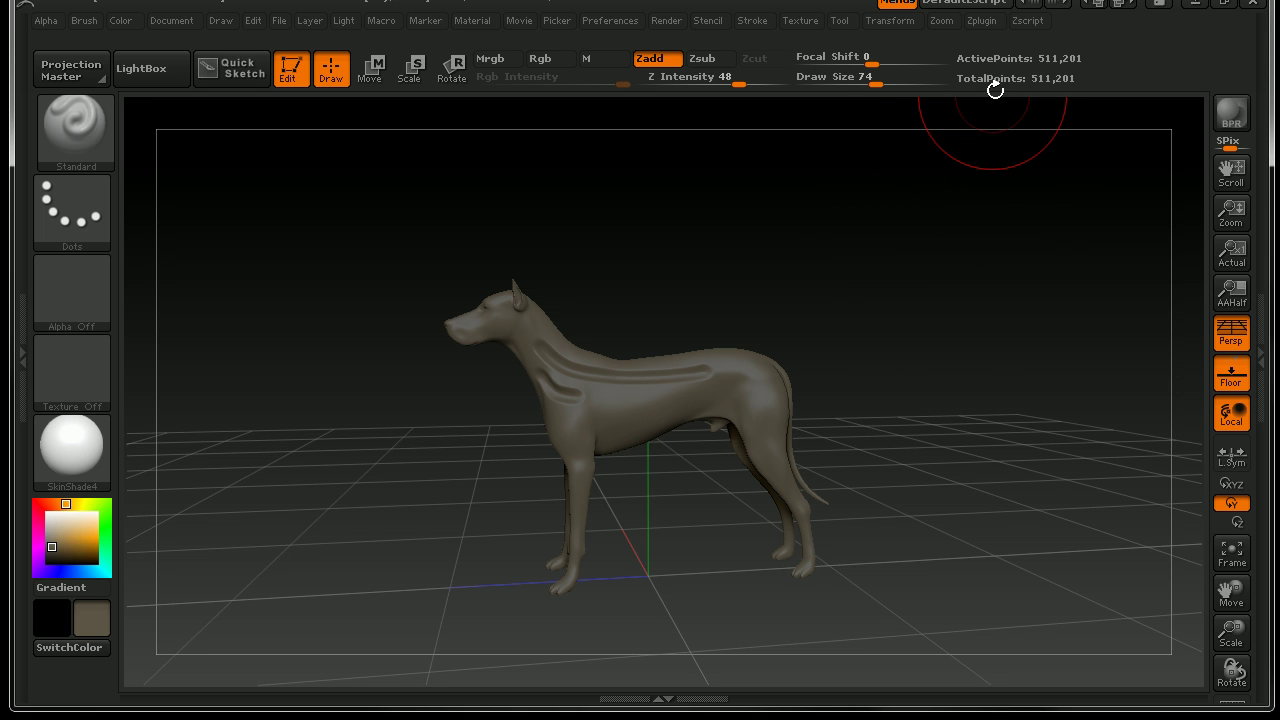
- Assign the custom hotkey S to ZSwitcher's Size (Draw Size) brush function, accepting the reassignment from its existing interface item
left_click(984, 21)
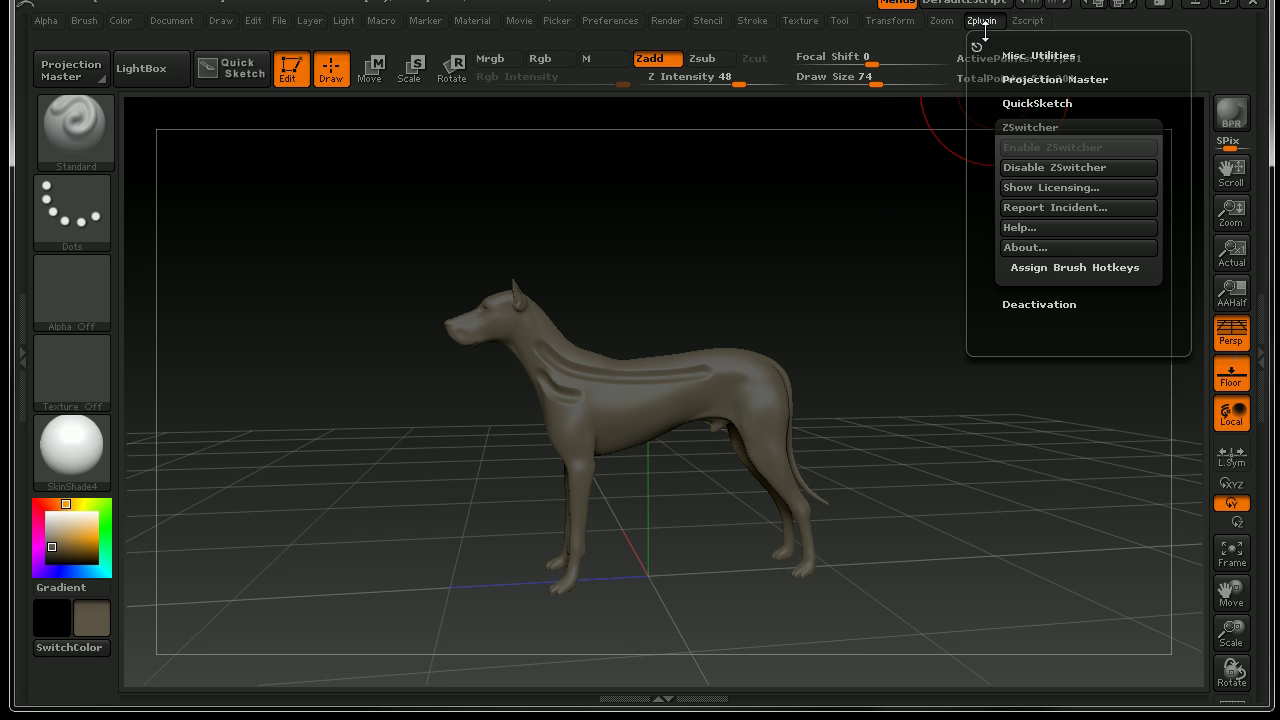
left_click(1049, 267)
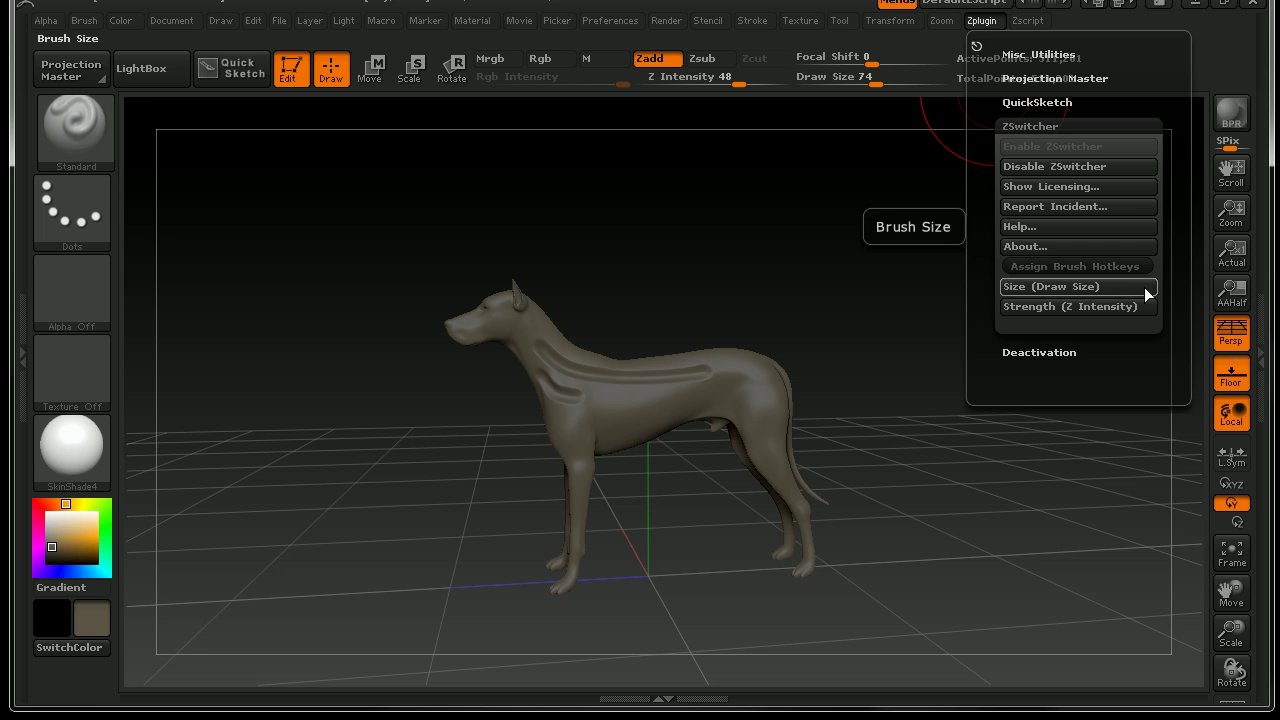
key("ctrl")
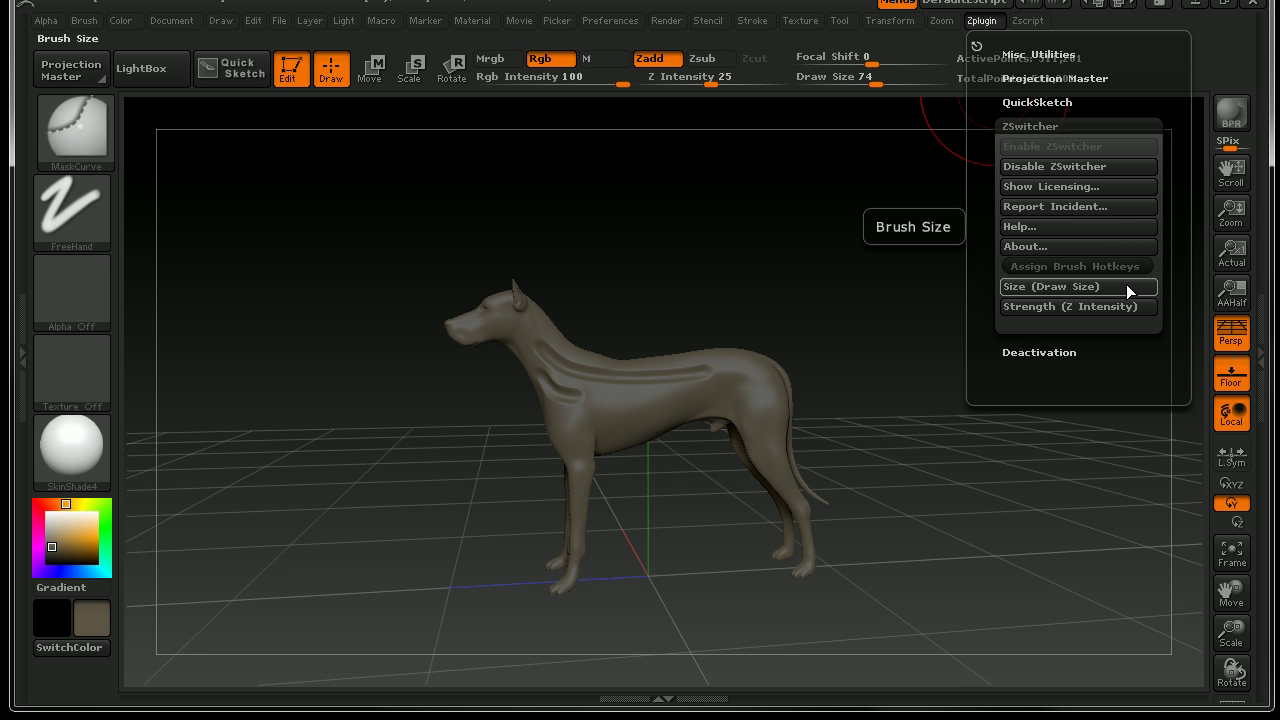
left_click(1101, 287)
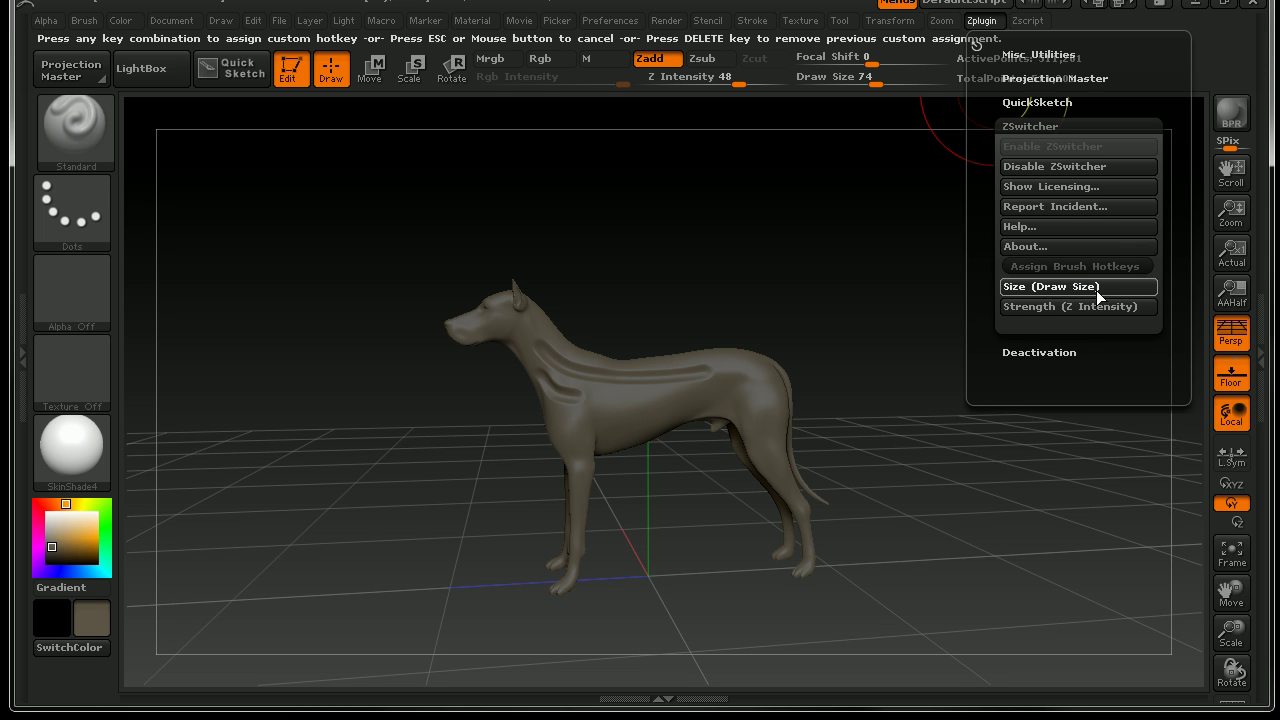
key("s")
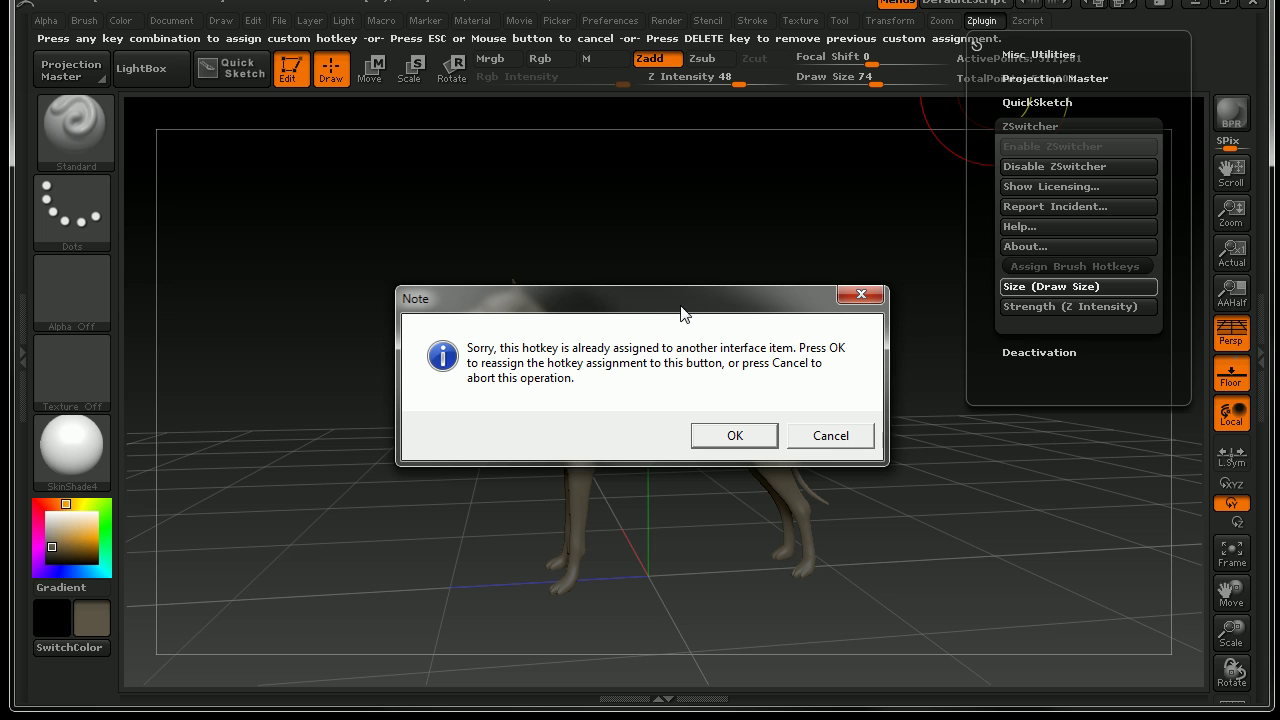
left_click(735, 442)
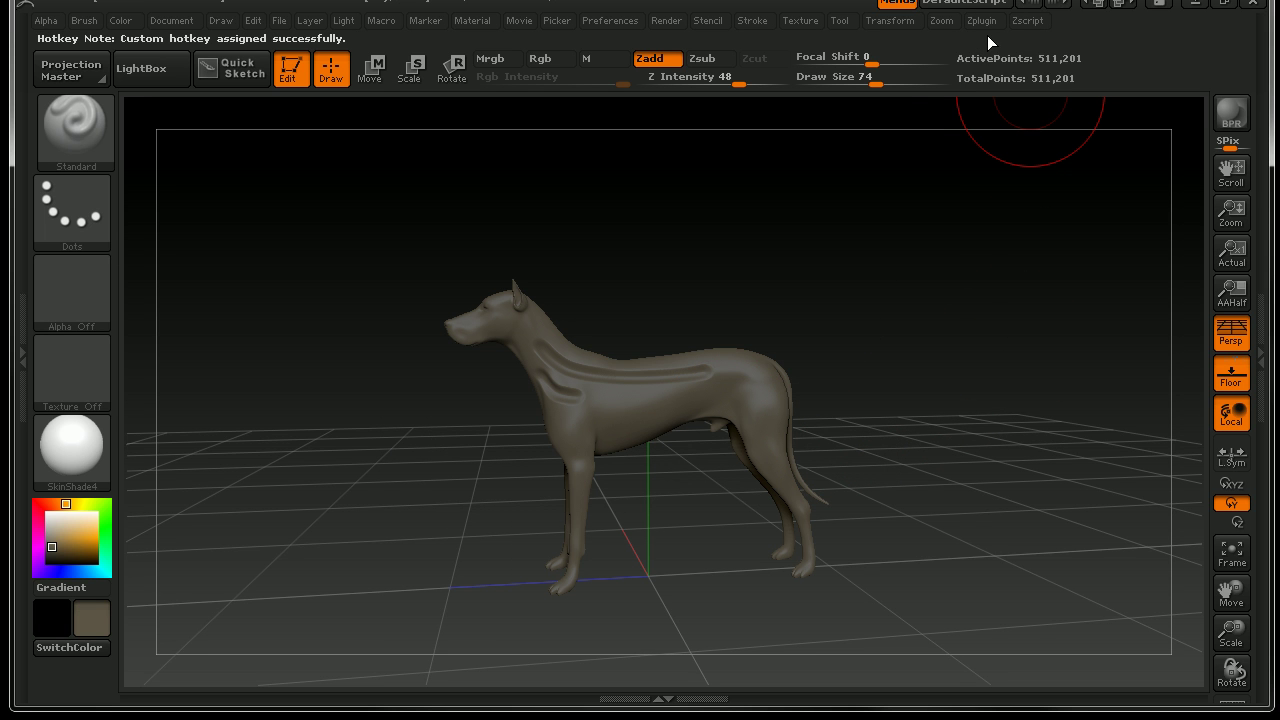
- Assign the custom hotkey M to ZSwitcher's Strength (Z Intensity) brush function
left_click(982, 22)
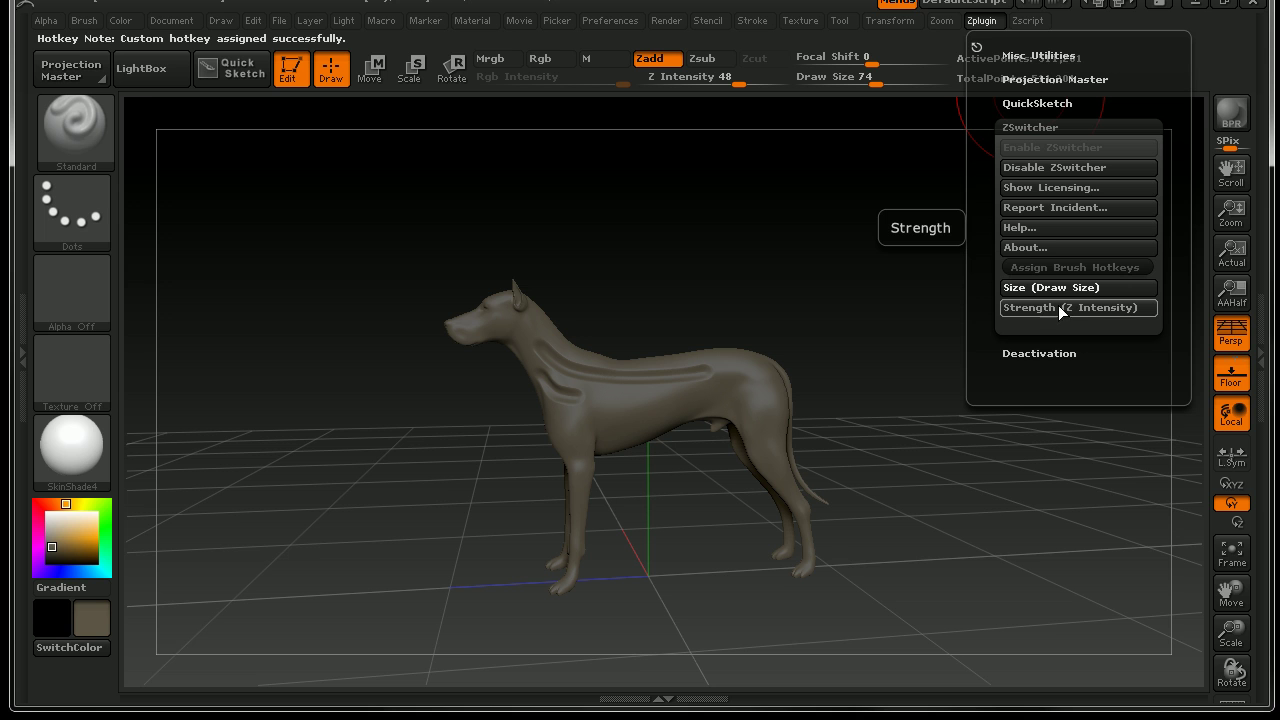
key("ctrl")
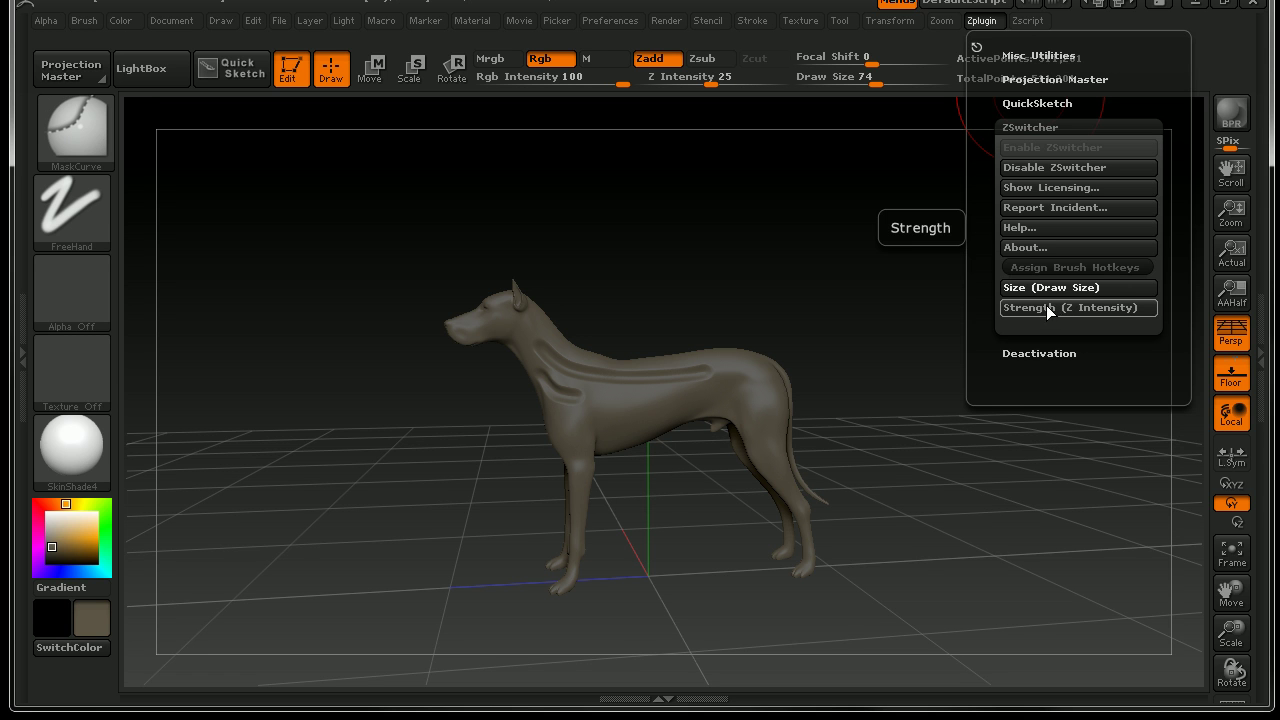
left_click(1042, 305)
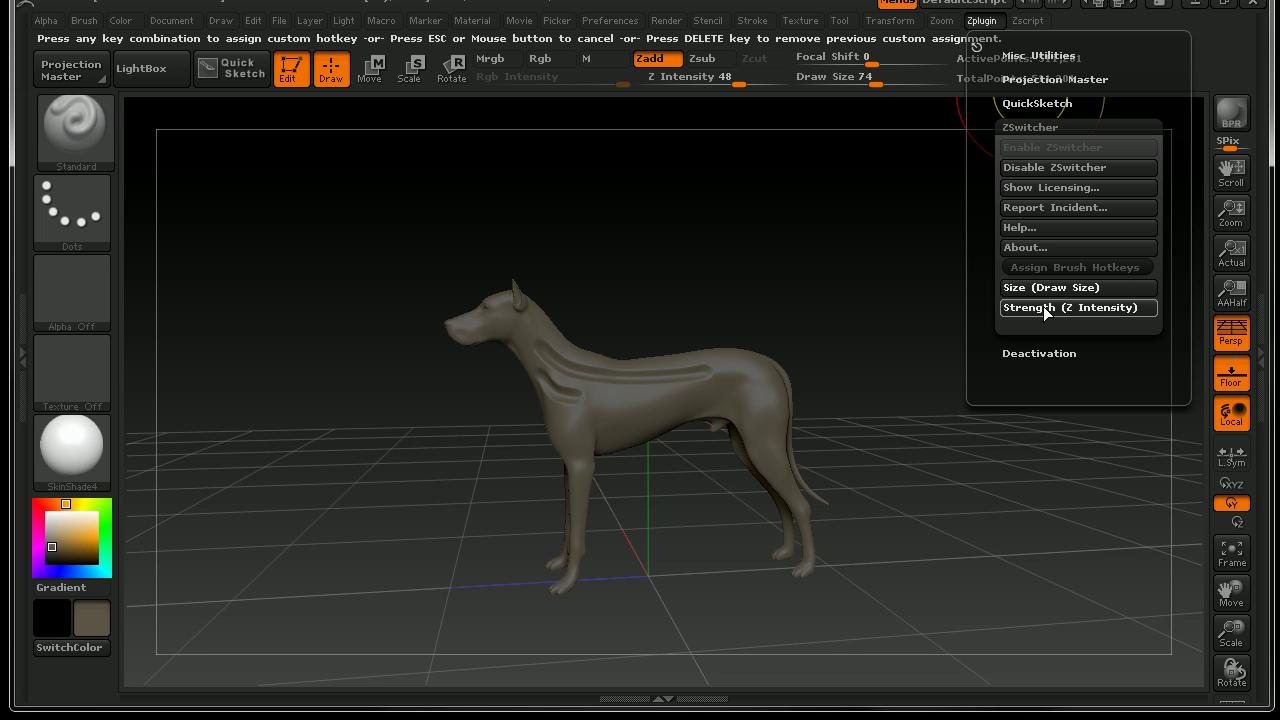
key("m")
right_click(842, 302)
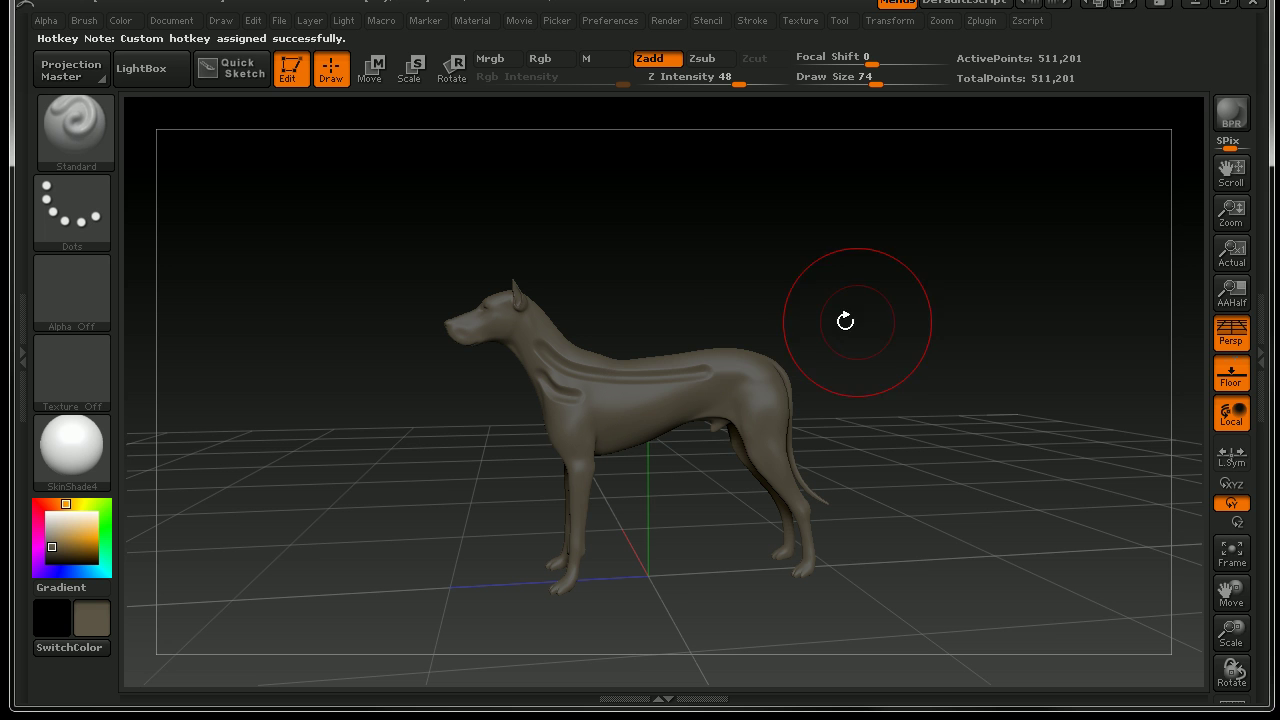
- Try out the brush hotkeys over the dog, adjusting the brush to Draw Size 169 and Z Intensity 100
key("b")
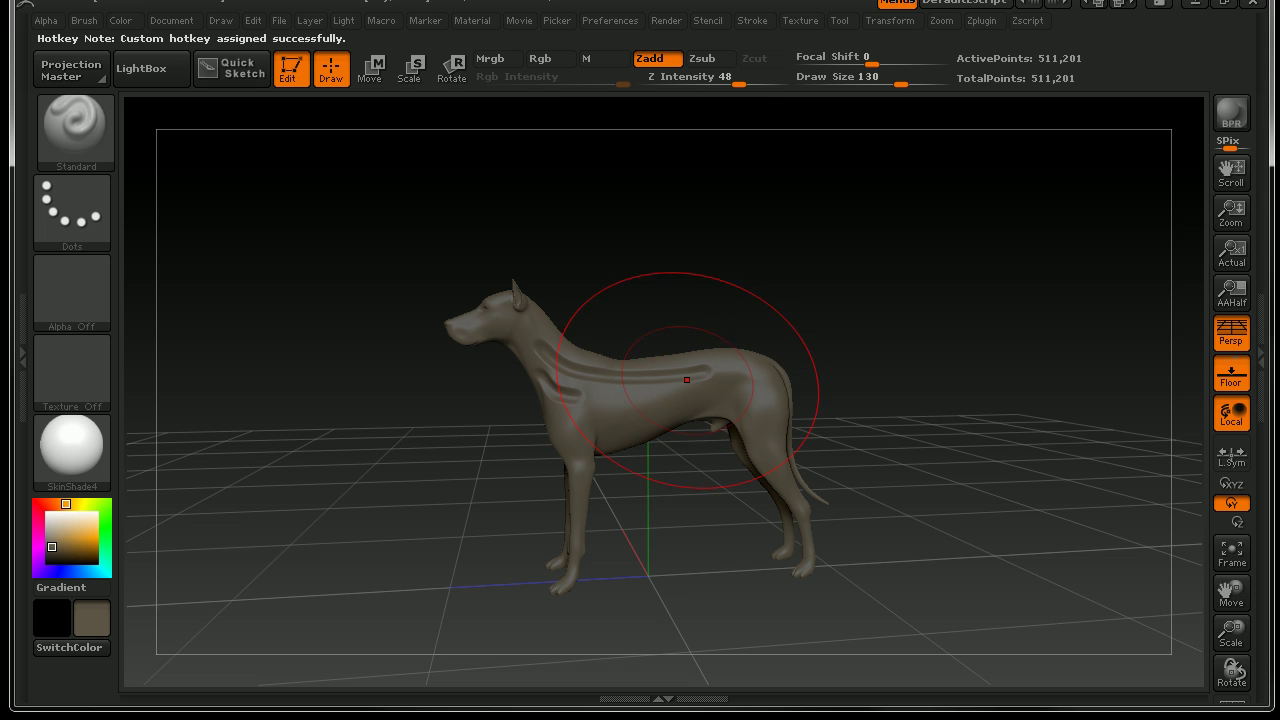
key("[")
key("]")
key("[")
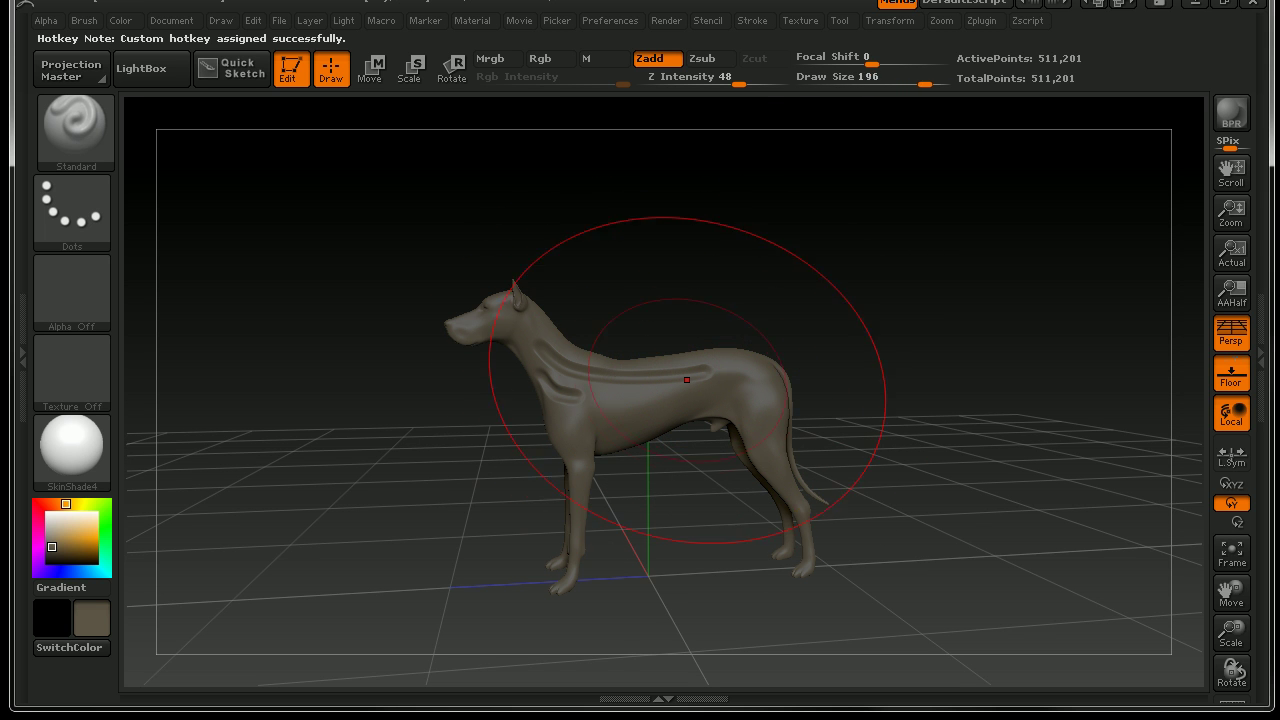
key("]")
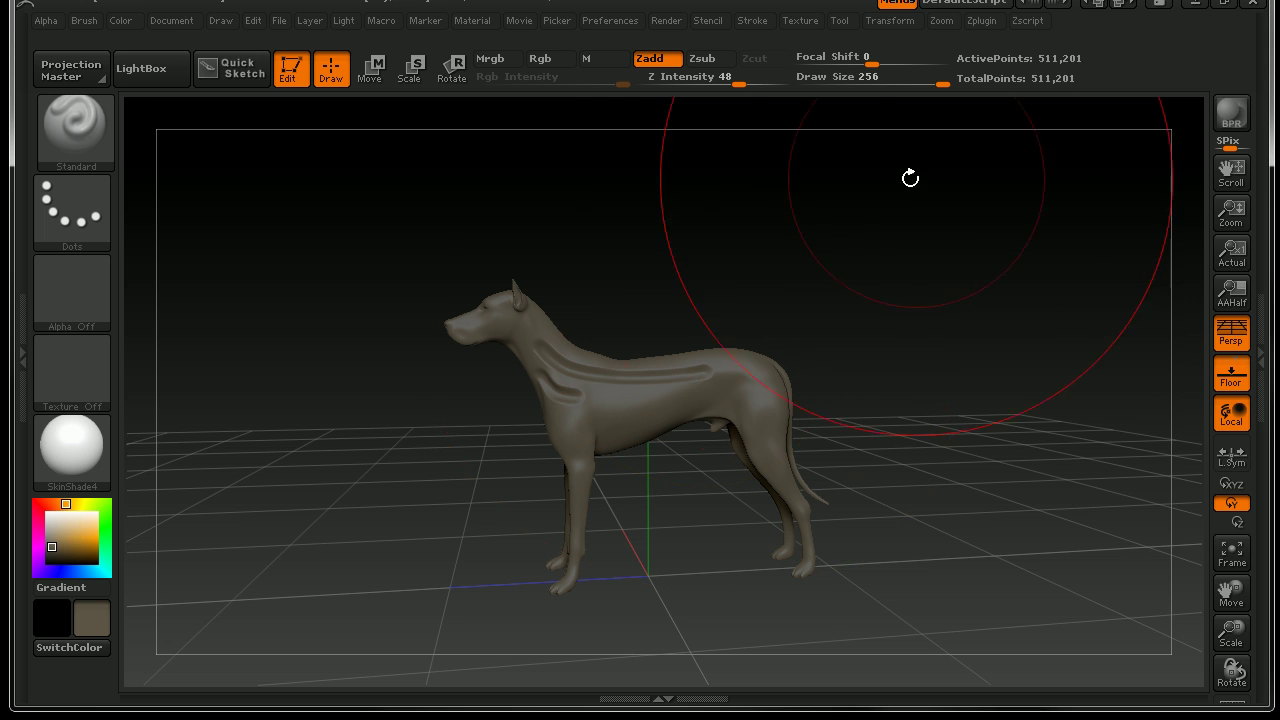
key("bracketleft")
key("bracketleft")
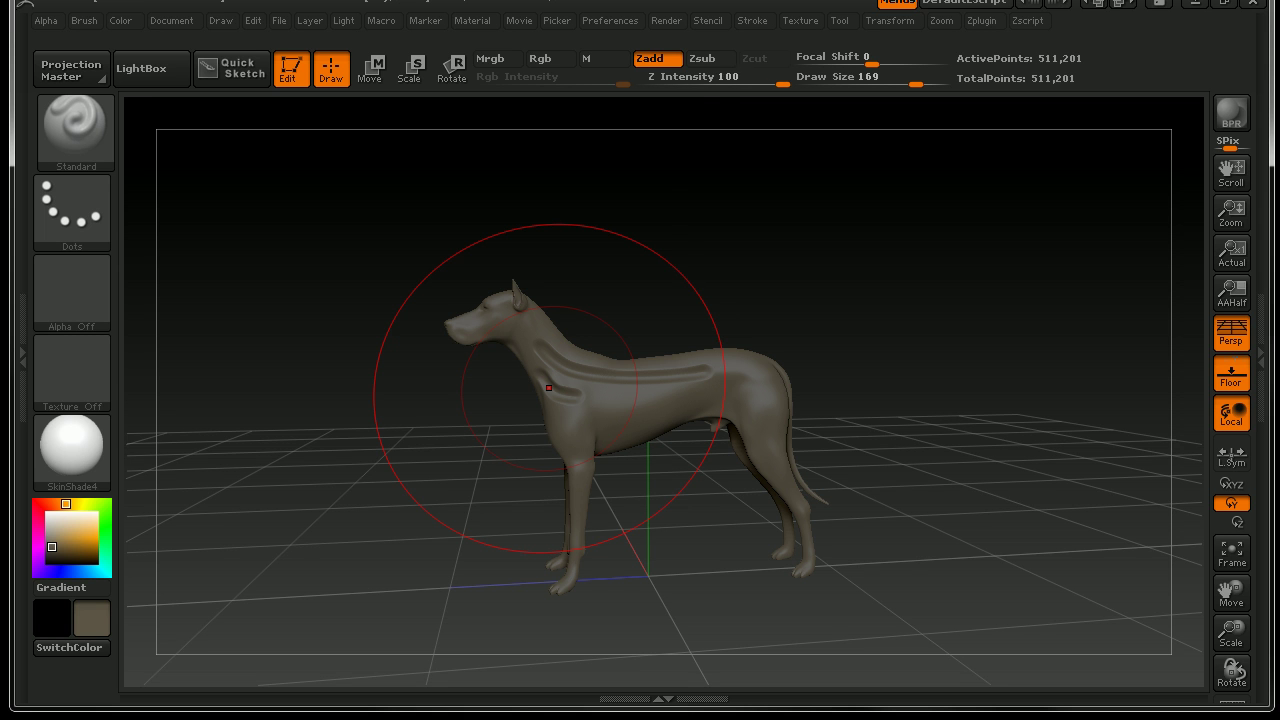
- Vary the brush's Z Intensity, ending at 100, and turn the dog to a three-quarter front view
key("u")
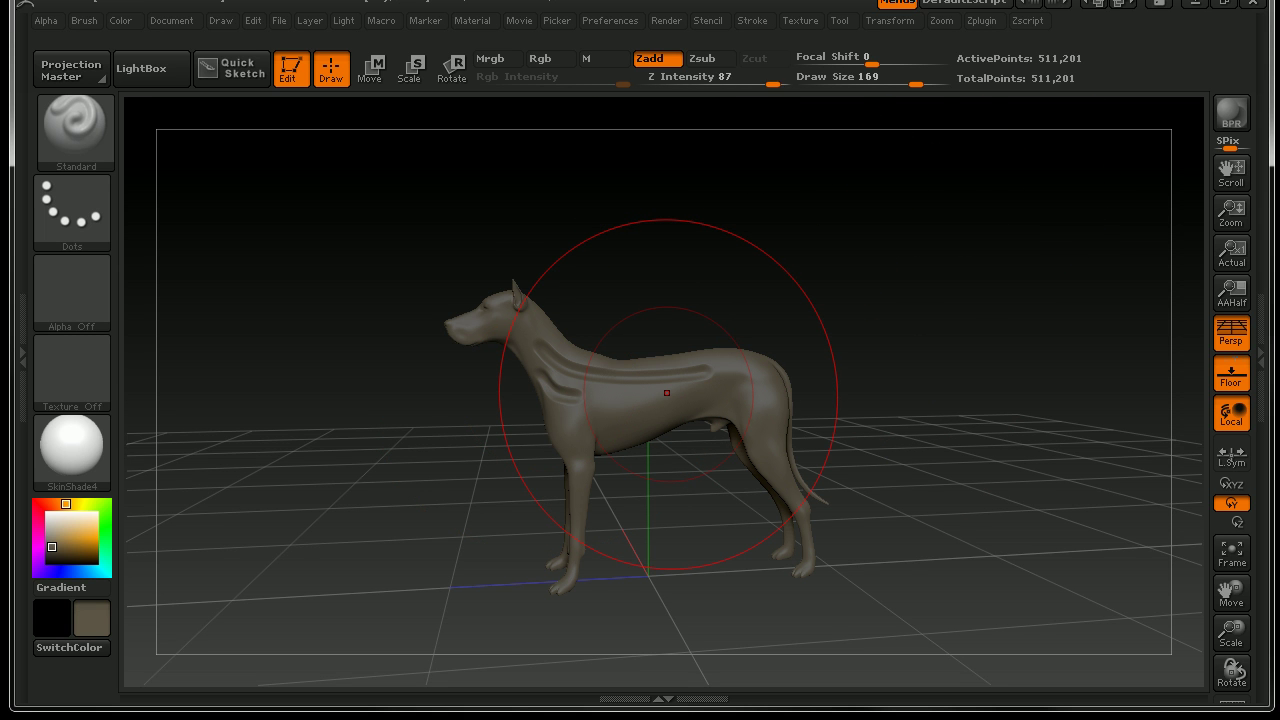
left_click_drag(667, 393, 450, 368)
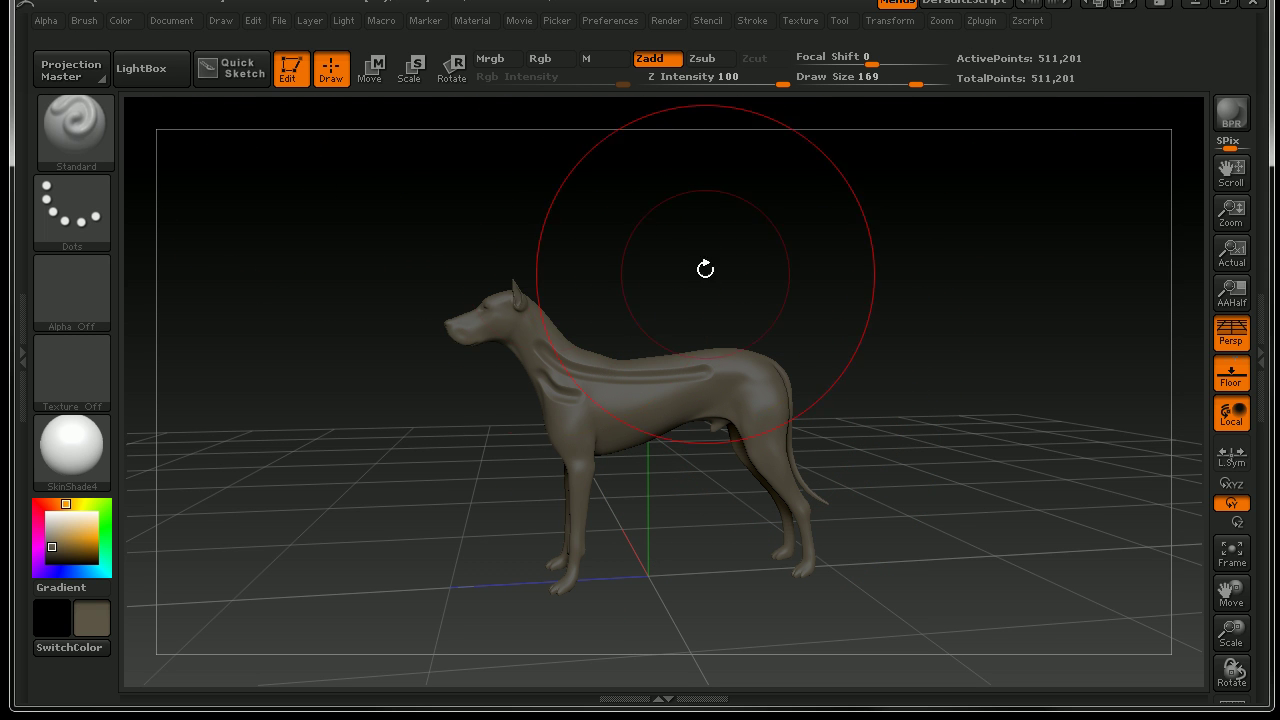
left_click_drag(703, 266, 714, 277)
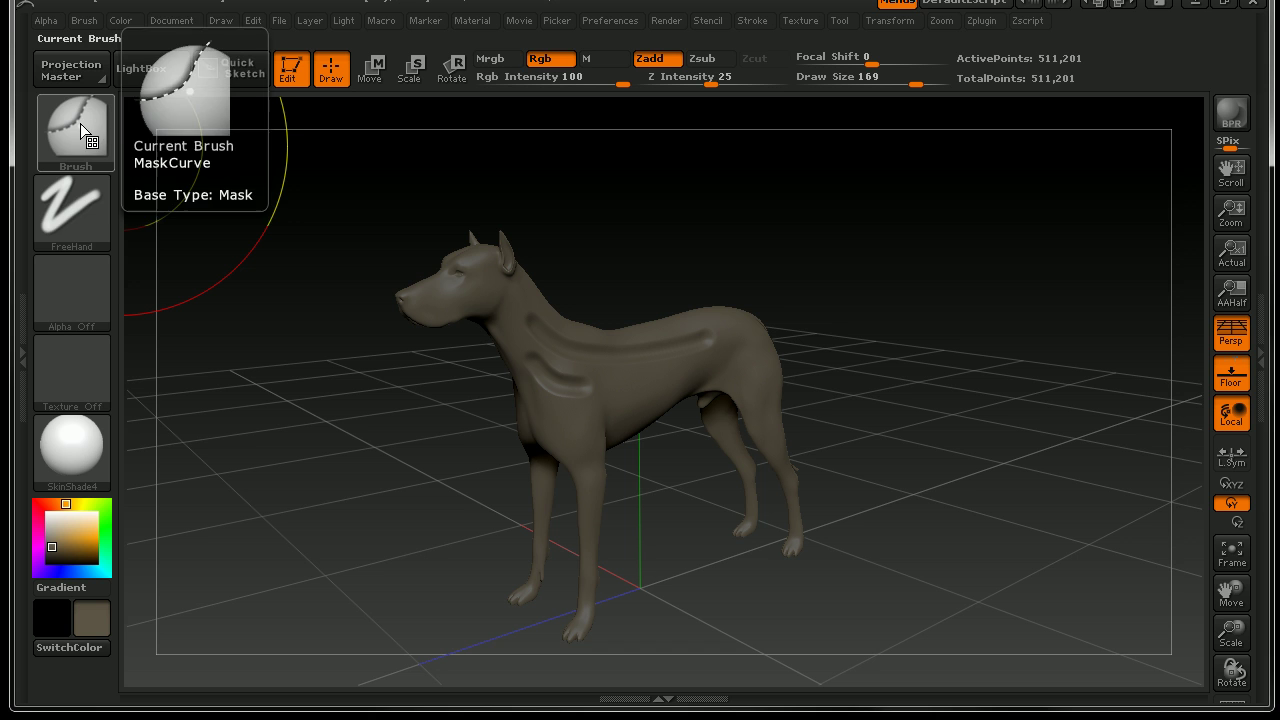
- Assign the custom hotkey T to the current brush popup
left_click(70, 127, "ctrl+alt")
key("shift")
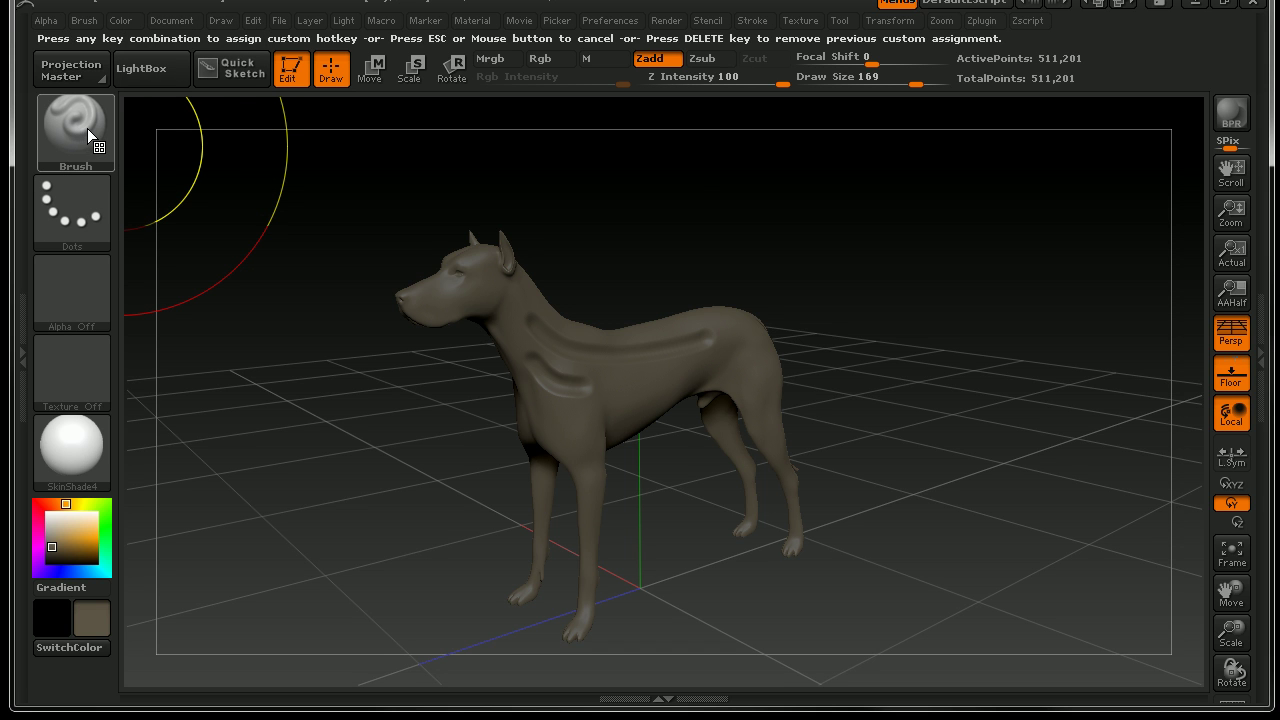
key("t")
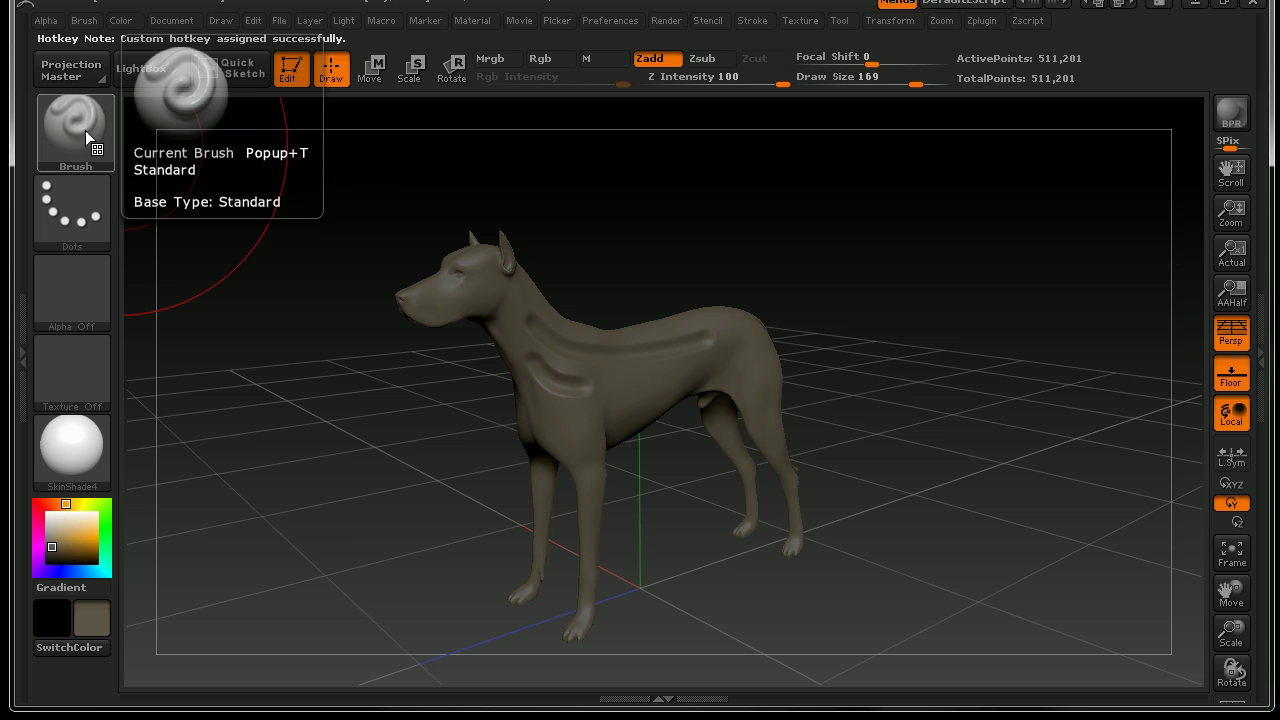
- Reduce the brush's Draw Size to 145
key("space")
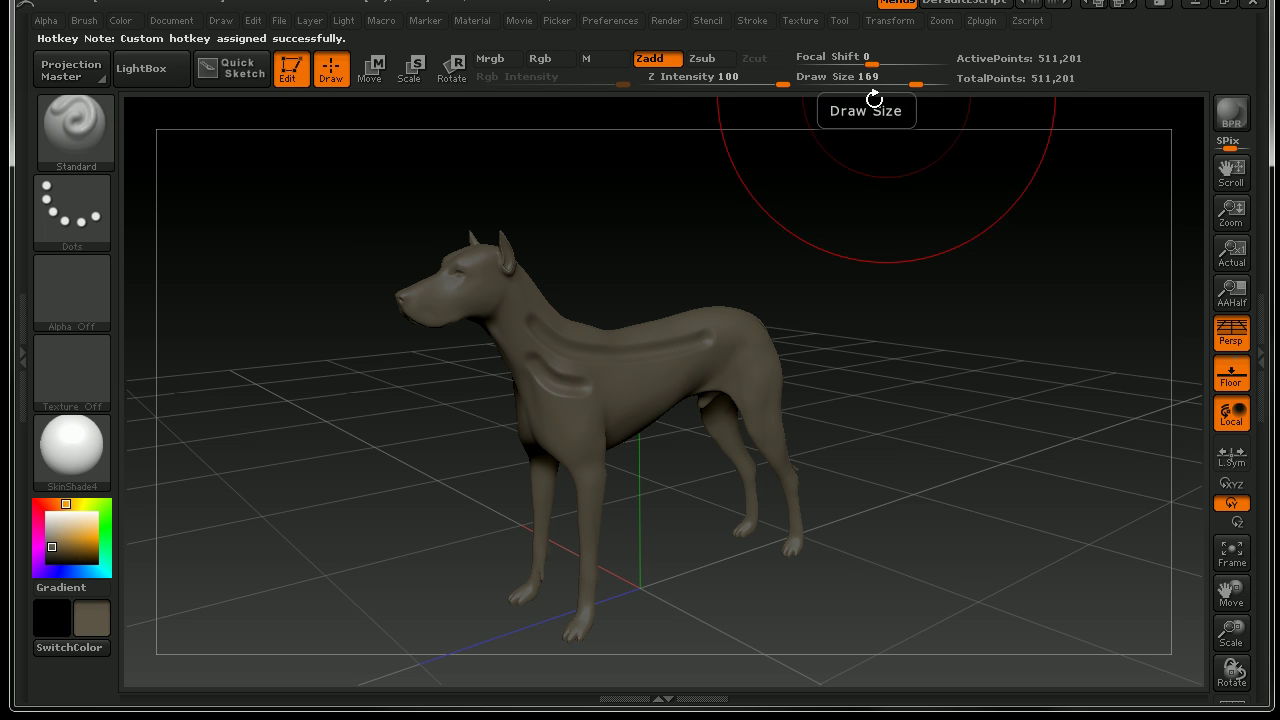
mouse_move(700, 343)
right_mouse_down()
mouse_move(640, 343)
mouse_move(740, 345)
right_mouse_up()
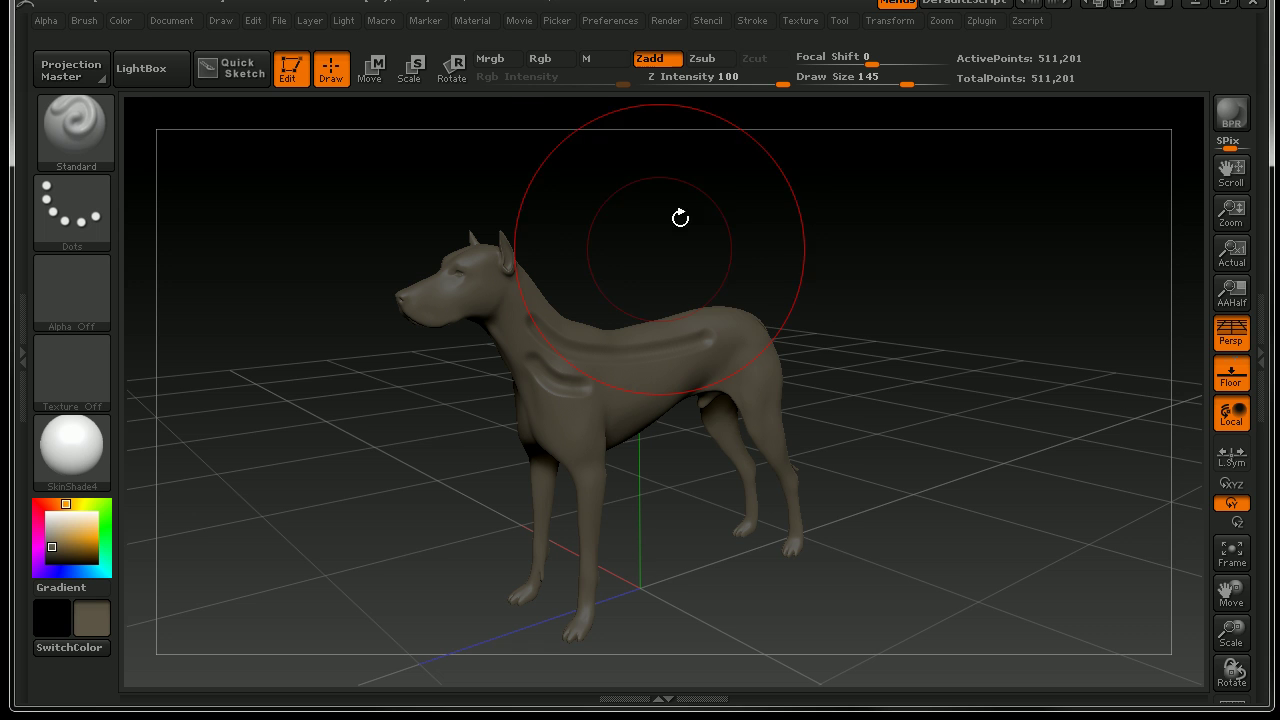
- Review the Hotkeys preferences and the ZSwitcher plugin's options, including its brush hotkey functions
left_click(619, 21)
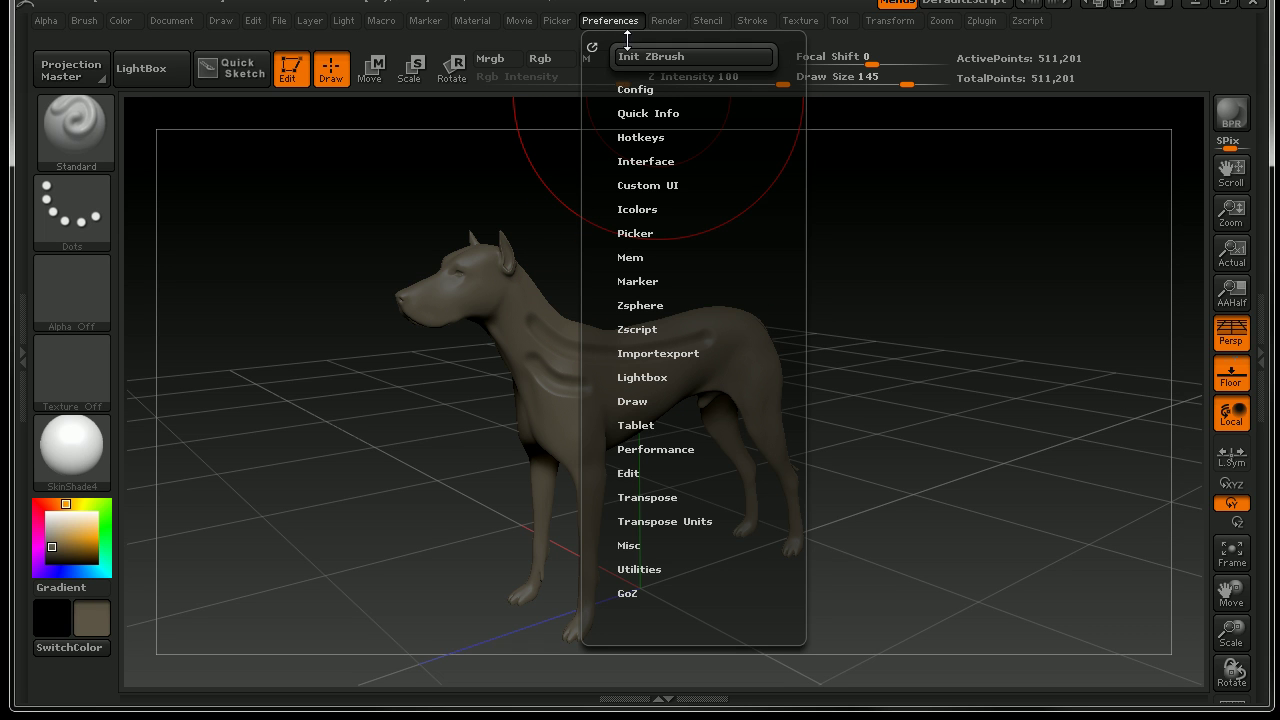
left_click(640, 137)
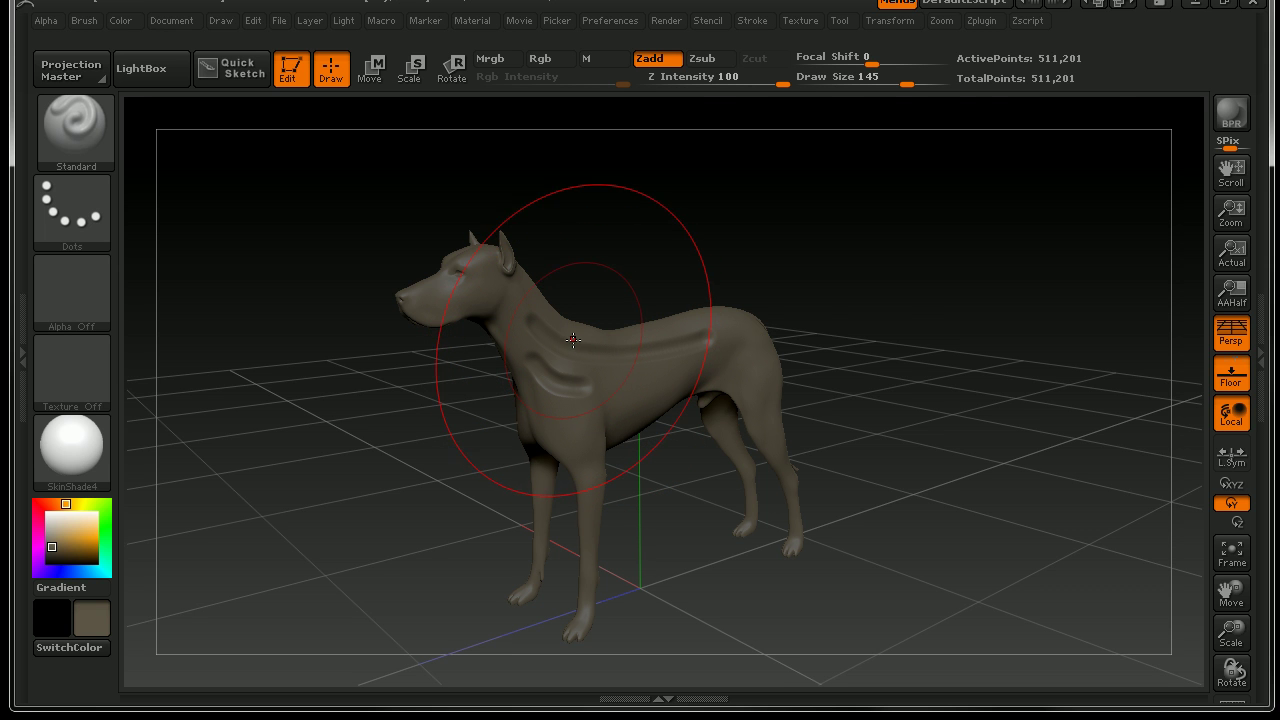
left_click(982, 21)
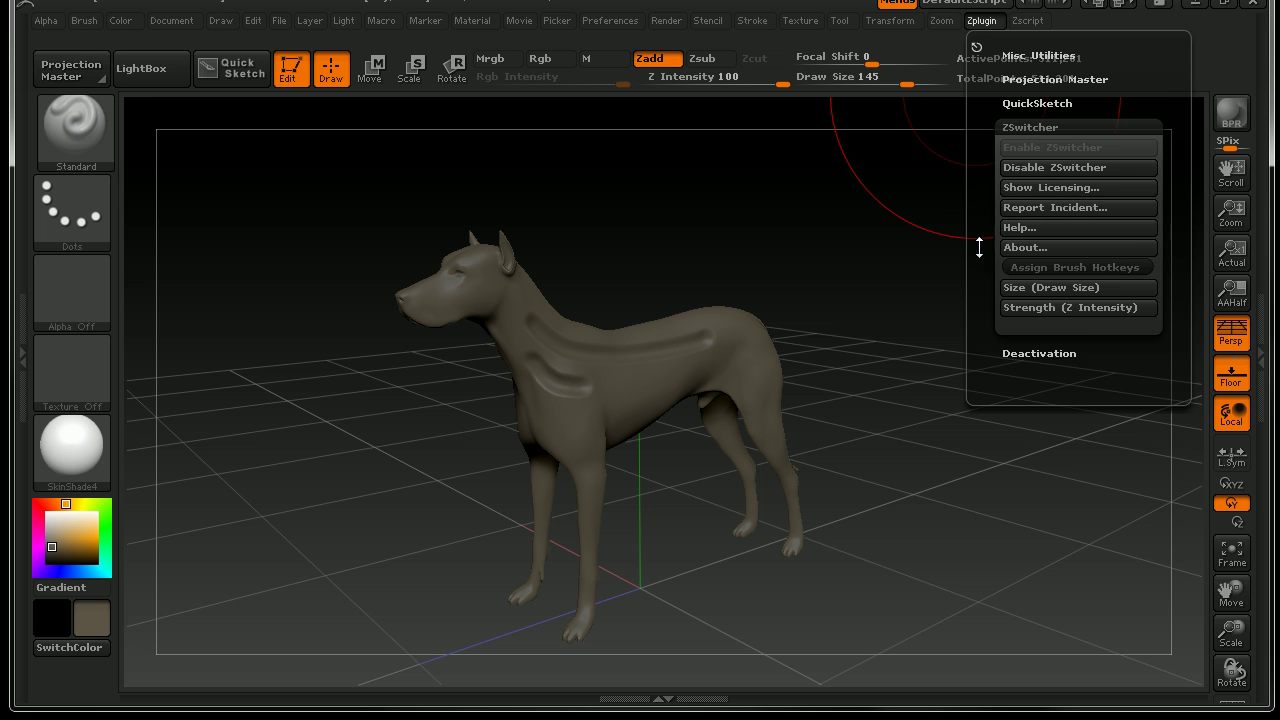